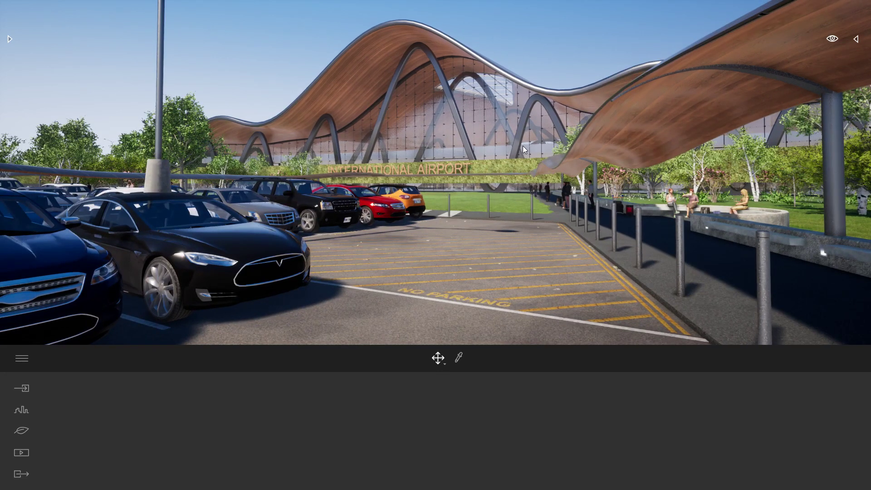
# Step: Examine the airport entrance, parking area and covered walkway with its benches from several viewpoints
pyautogui.press('w')
pyautogui.press('d')
pyautogui.moveTo(376, 239); pyautogui.dragTo(635, 239, button='right')
pyautogui.press('d')
pyautogui.moveTo(585, 180); pyautogui.dragTo(586, 181, button='right')
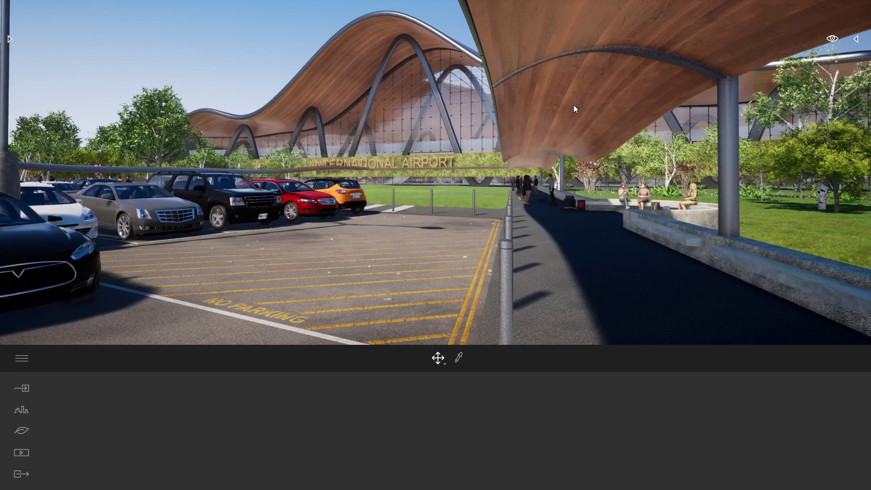
pyautogui.keyDown('shift'); pyautogui.moveTo(576, 105); pyautogui.dragTo(540, 222, button='middle'); pyautogui.keyUp('shift')
pyautogui.moveTo(540, 222); pyautogui.dragTo(604, 222, button='right')
pyautogui.keyDown('shift'); pyautogui.moveTo(425, 215); pyautogui.dragTo(451, 215, button='middle'); pyautogui.keyUp('shift')
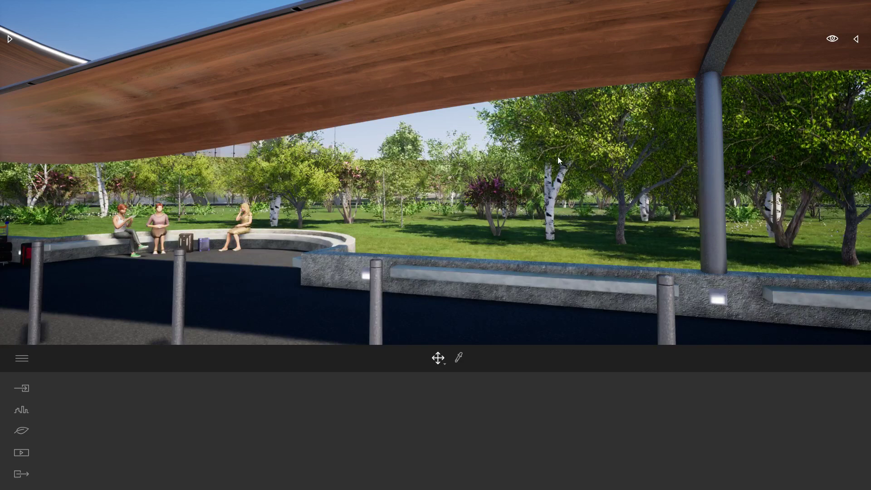
pyautogui.moveTo(704, 120); pyautogui.dragTo(434, 114, button='right')
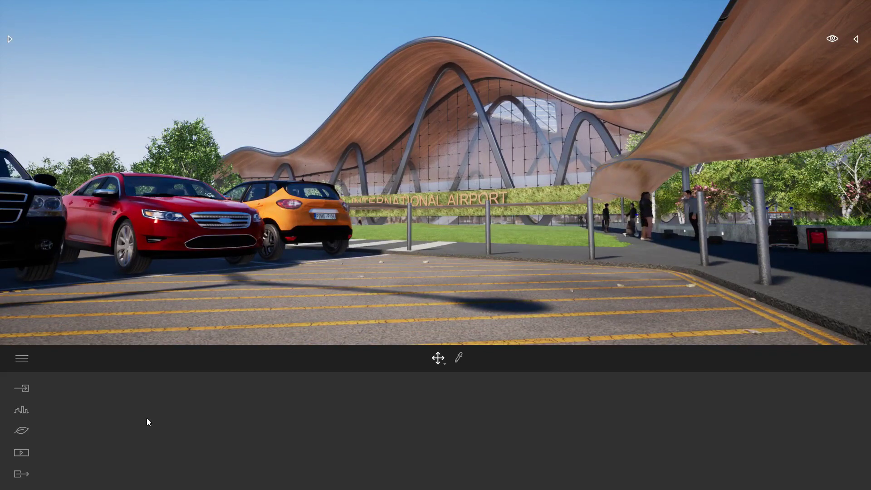
# Step: Set the scene's weather to rain and look over the wet parking area and walkway
pyautogui.click(25, 430)
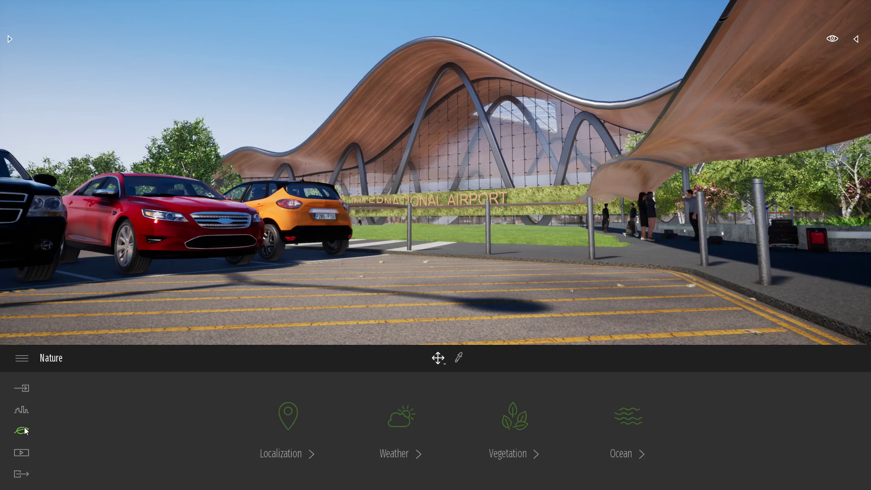
pyautogui.click(402, 432)
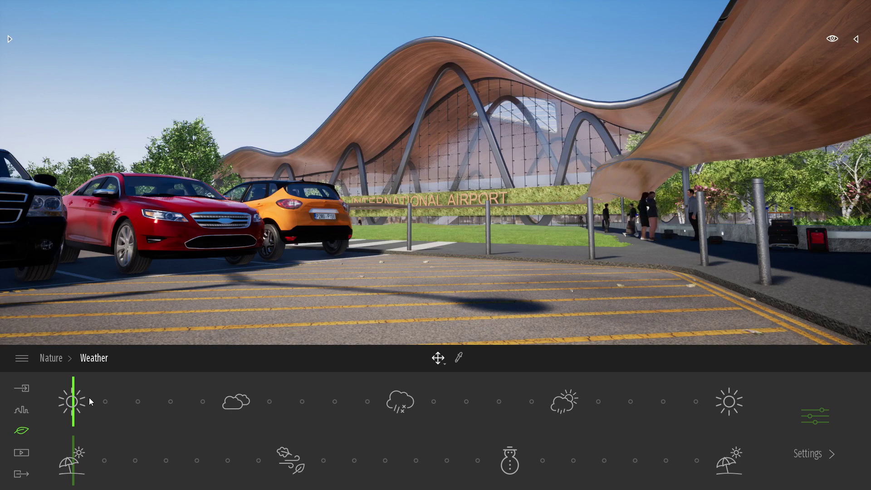
pyautogui.moveTo(95, 397); pyautogui.dragTo(403, 402)
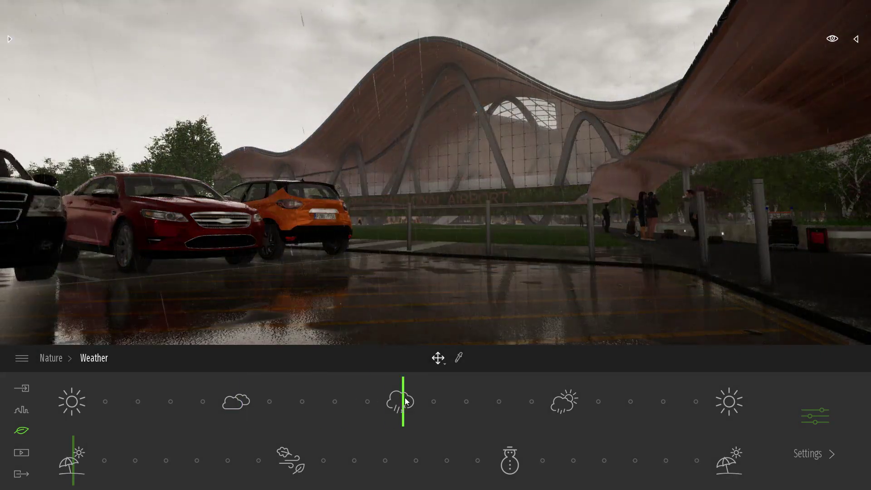
pyautogui.moveTo(486, 223); pyautogui.dragTo(471, 245, button='right')
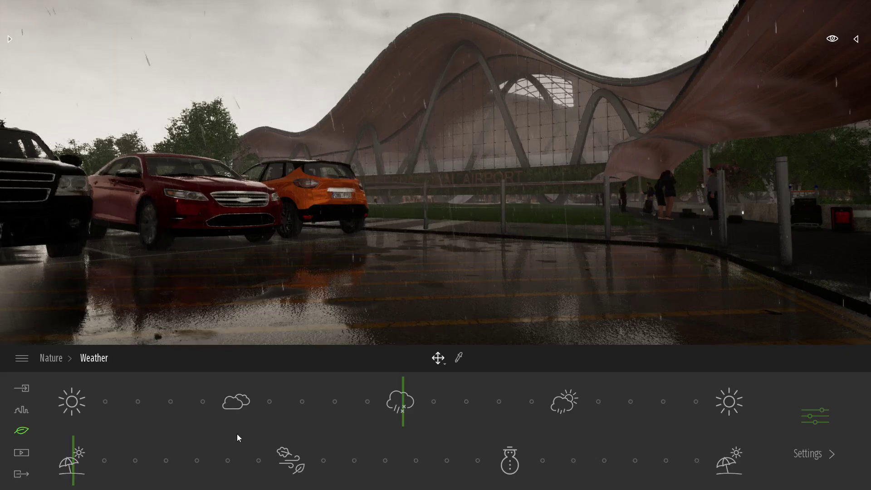
pyautogui.moveTo(360, 273); pyautogui.dragTo(458, 274, button='right')
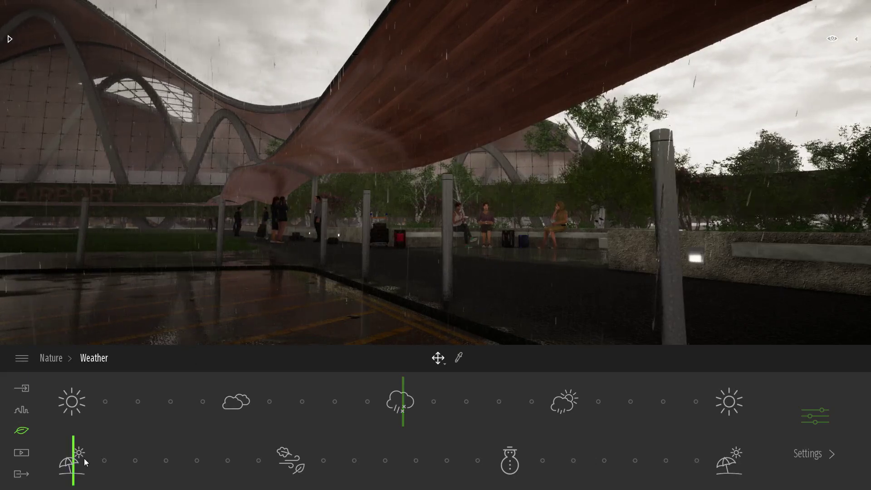
# Step: Change the season to autumn and on to winter, viewing the snow over the parking area
pyautogui.moveTo(89, 457); pyautogui.dragTo(295, 458)
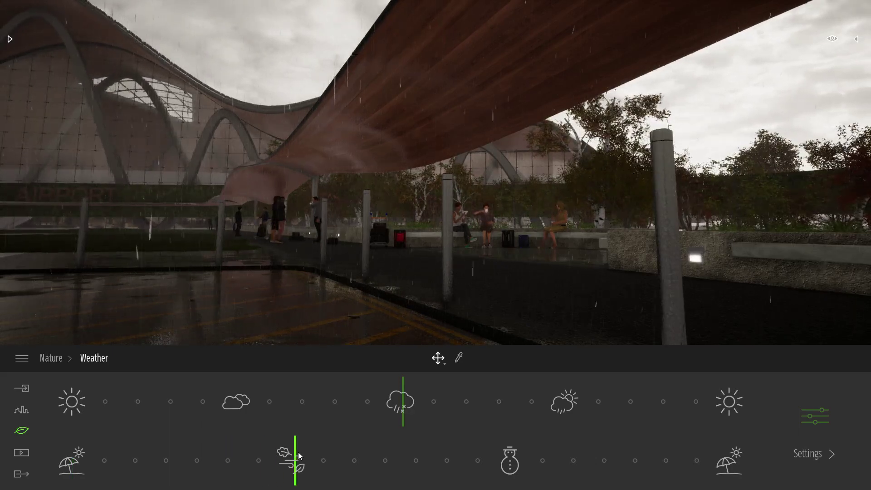
pyautogui.moveTo(300, 452); pyautogui.dragTo(510, 459)
pyautogui.moveTo(600, 269); pyautogui.dragTo(408, 279, button='right')
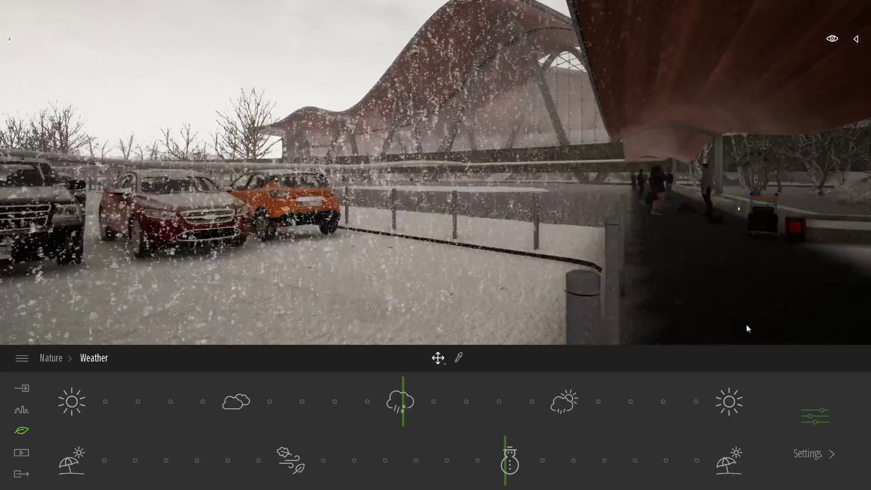
pyautogui.moveTo(673, 244)
pyautogui.mouseDown(button='right')
pyautogui.moveTo(698, 245)
pyautogui.moveTo(673, 244)
pyautogui.mouseUp(button='right')
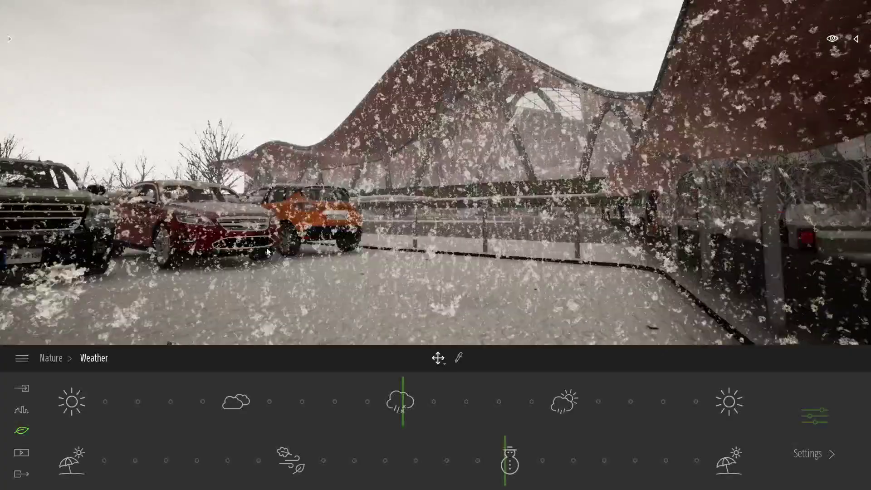
# Step: Return the season to summer and the weather to clear sun
pyautogui.moveTo(501, 446); pyautogui.dragTo(73, 456)
pyautogui.moveTo(178, 405); pyautogui.dragTo(62, 402)
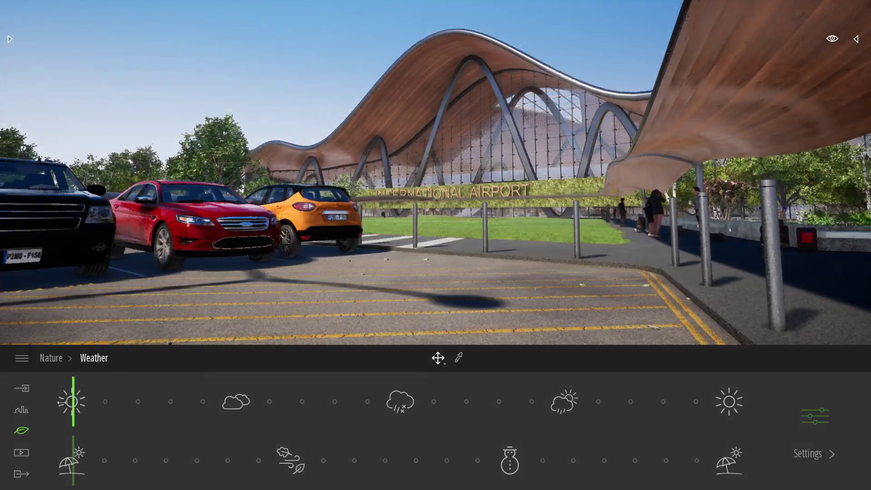
# Step: Place a Hook thorn 1 and a Blackgum 3 tree from the library at the lawn's corner near the covered walkway
pyautogui.moveTo(613, 221); pyautogui.dragTo(595, 268, button='right')
pyautogui.press('e')
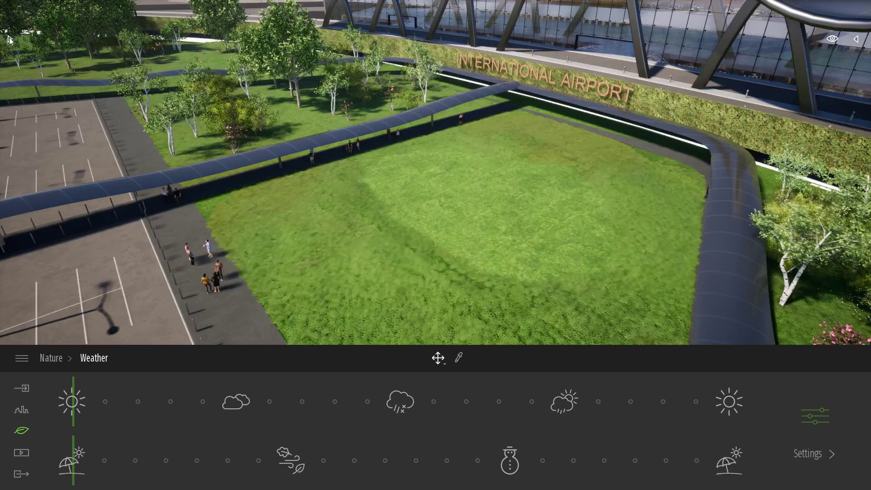
pyautogui.moveTo(8, 40)
pyautogui.click(143, 102)
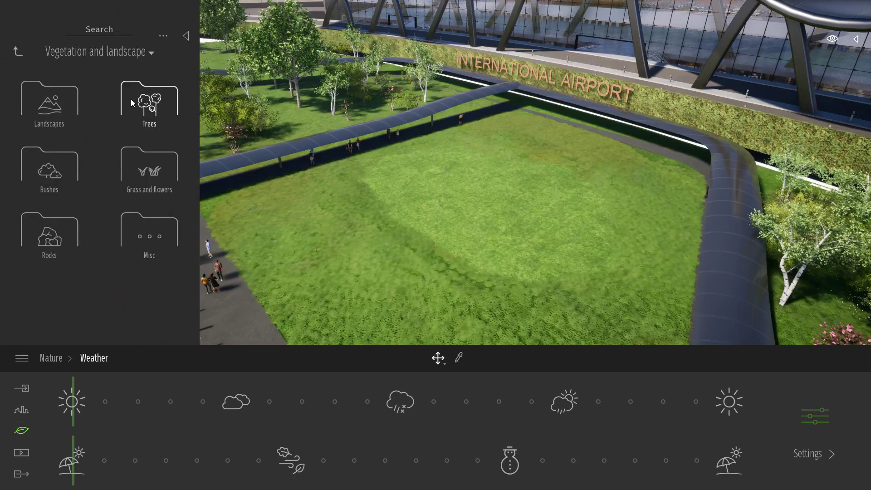
pyautogui.click(153, 111)
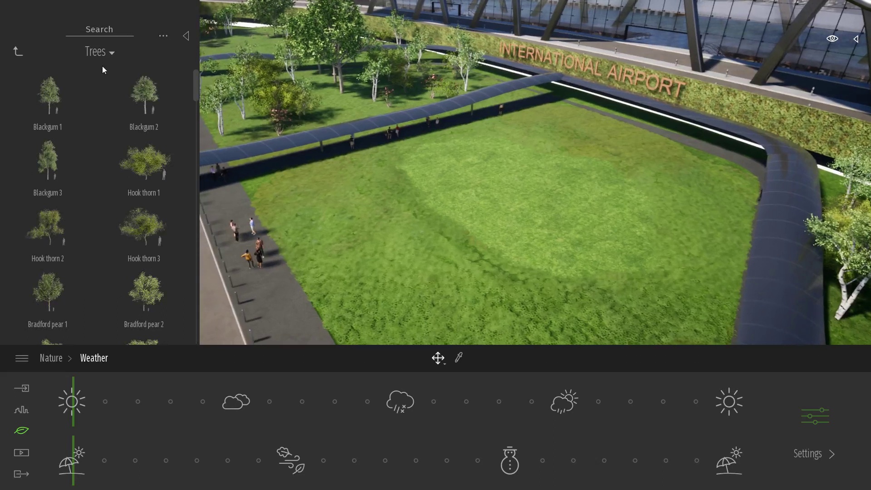
pyautogui.click(348, 111)
pyautogui.click(264, 196)
pyautogui.click(65, 163)
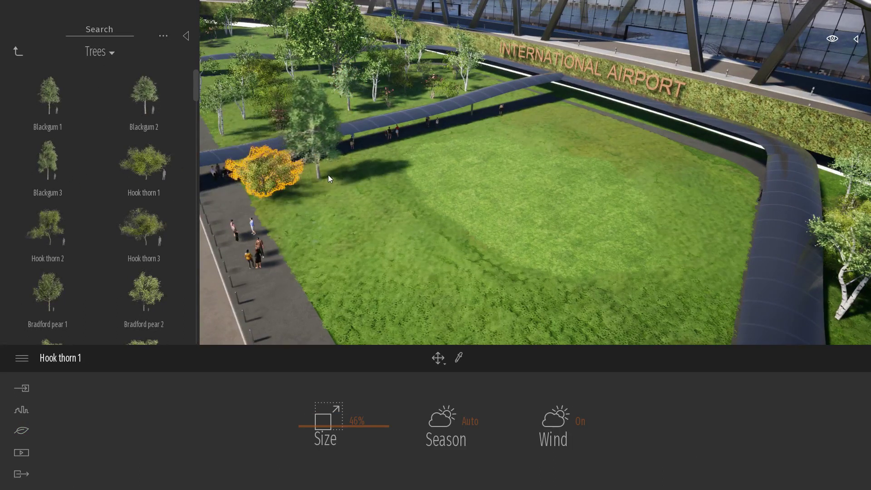
pyautogui.click(325, 176)
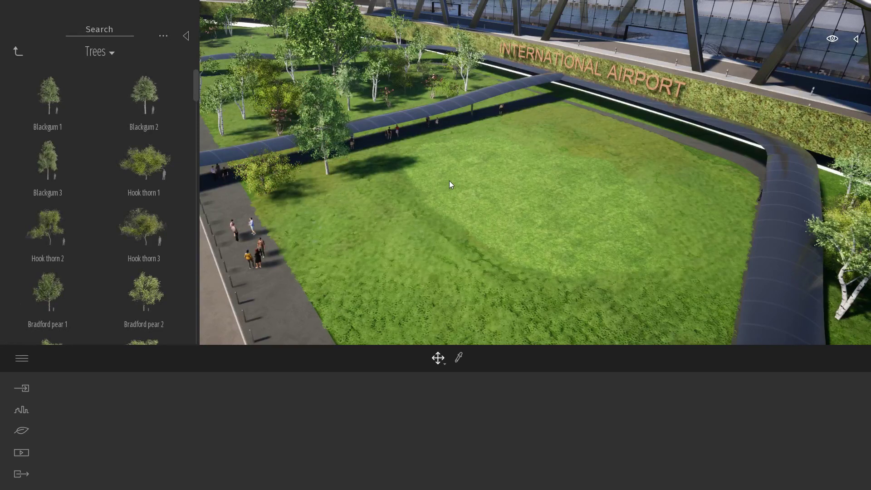
# Step: Scatter a mix of Hook thorn 1 and Blackgum 3 trees along the lawn's edge beside the paved path
pyautogui.click(141, 165)
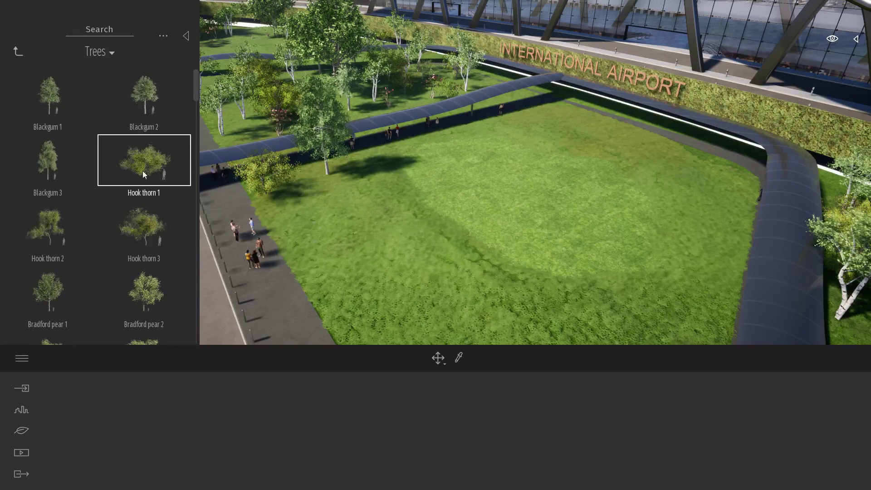
pyautogui.keyDown('ctrl'); pyautogui.click(58, 159); pyautogui.keyUp('ctrl')
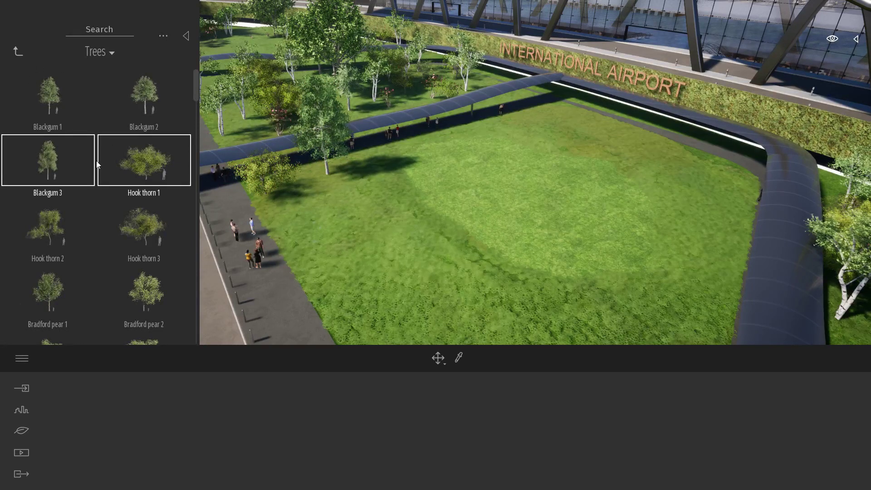
pyautogui.click(312, 209)
pyautogui.click(353, 193)
pyautogui.click(349, 223)
pyautogui.click(285, 239)
pyautogui.click(312, 273)
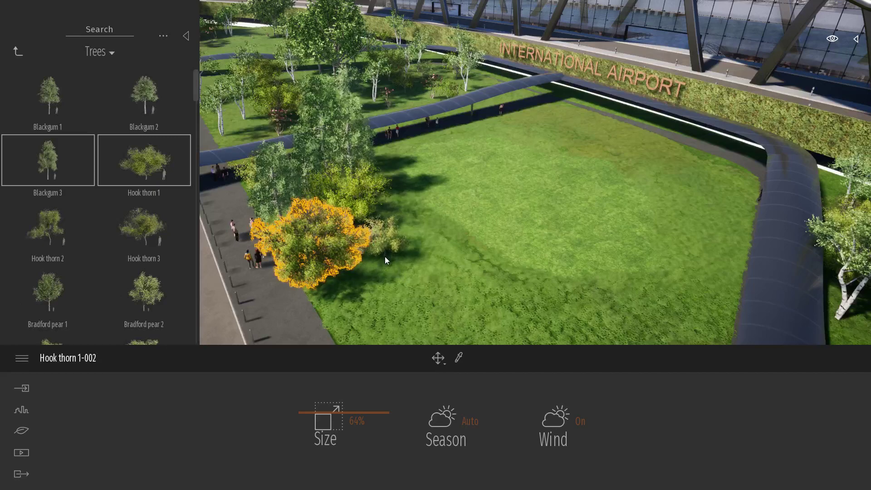
pyautogui.click(385, 257)
pyautogui.click(383, 306)
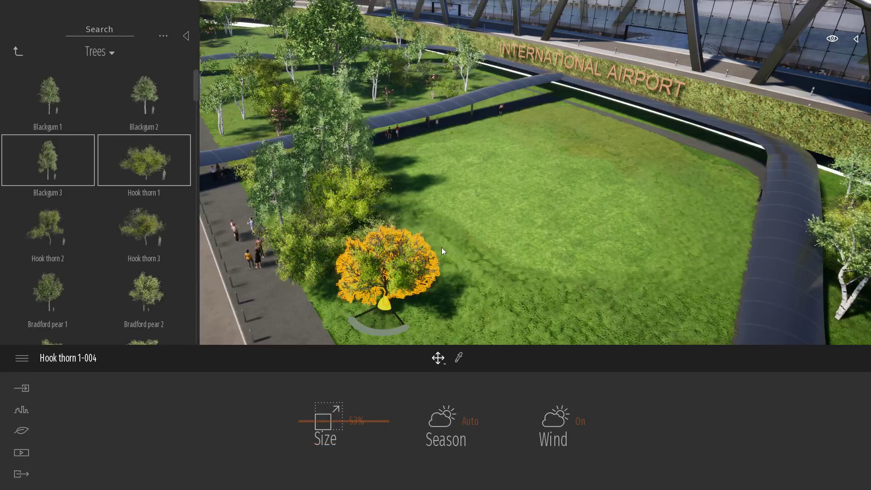
pyautogui.press('Escape')
# Step: Paint a ring of Crape myrtle, White birch 1 and Hook thorn 1 around the lawn with a 10.0 m brush at 100% density
pyautogui.moveTo(455, 247); pyautogui.dragTo(317, 109, button='right')
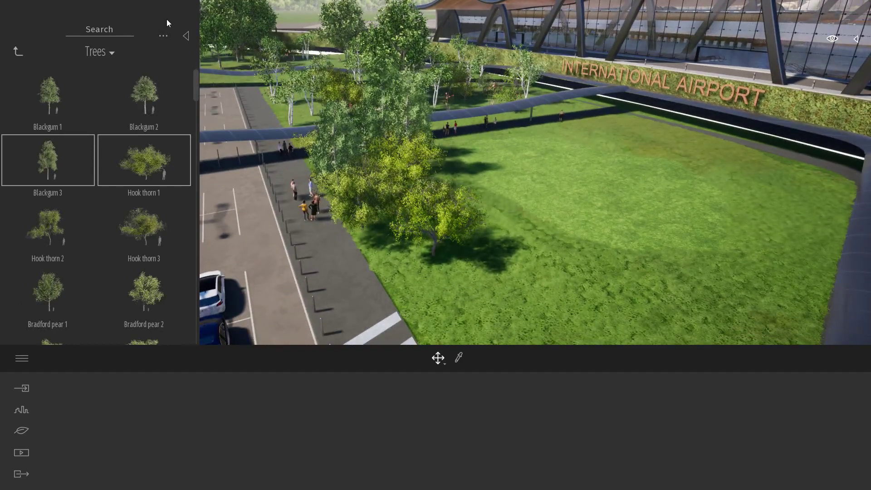
pyautogui.moveTo(609, 211); pyautogui.dragTo(669, 223, button='right')
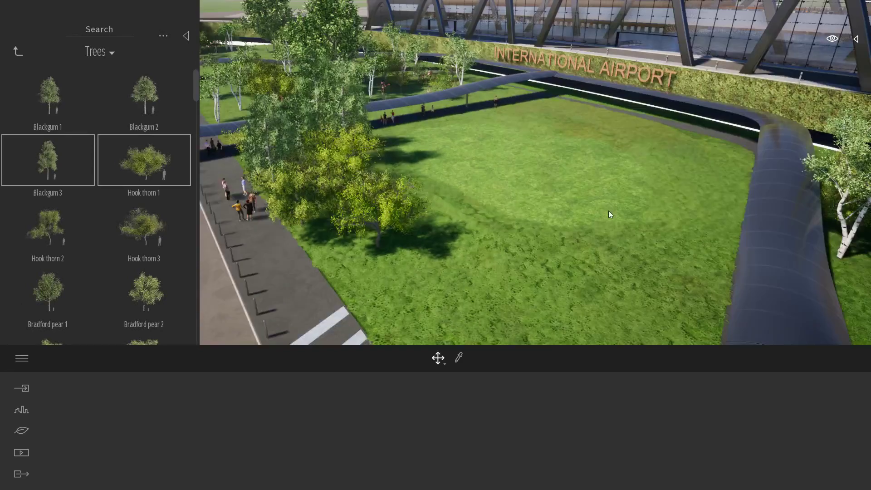
pyautogui.moveTo(621, 204); pyautogui.dragTo(649, 212, button='right')
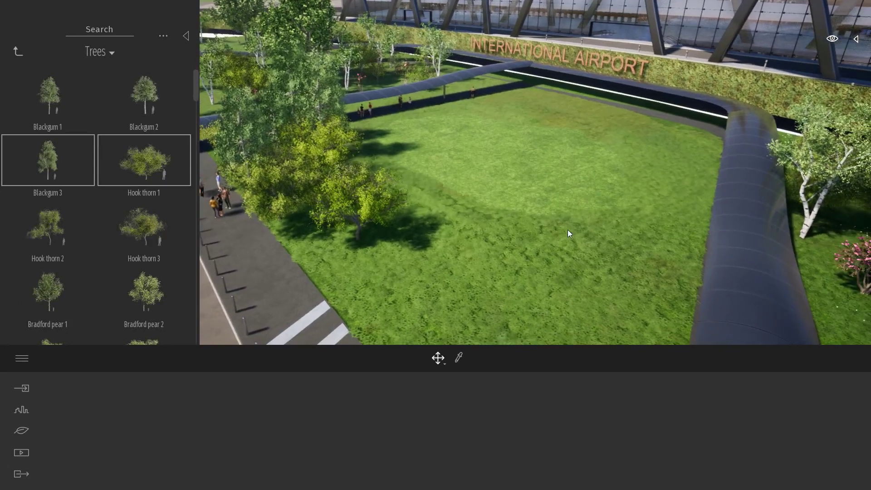
pyautogui.click(21, 431)
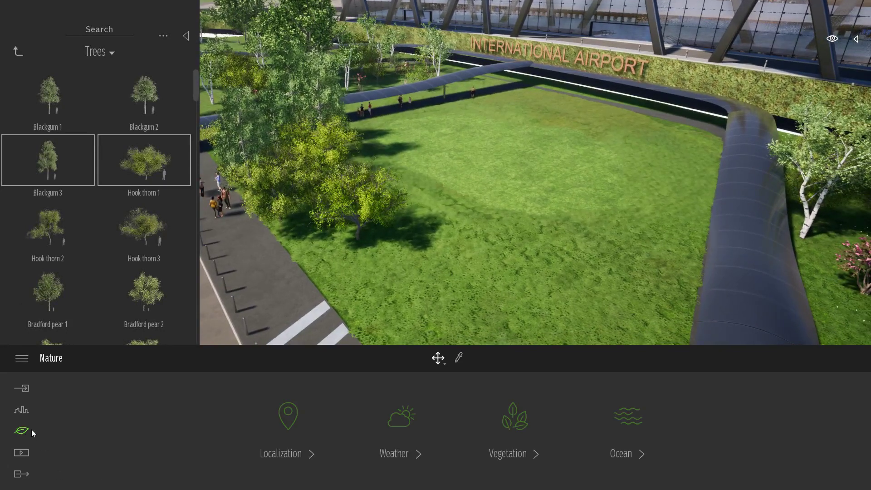
pyautogui.click(513, 419)
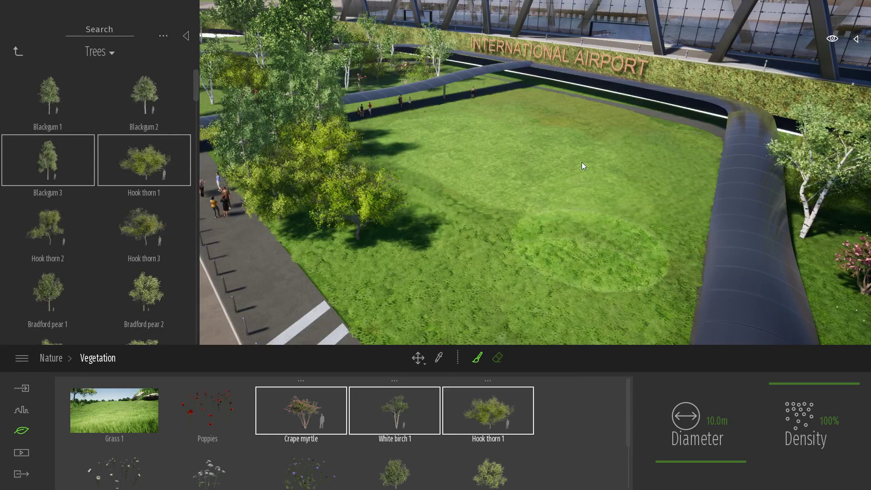
pyautogui.moveTo(491, 108)
pyautogui.mouseDown()
pyautogui.moveTo(513, 99)
pyautogui.moveTo(559, 120)
pyautogui.moveTo(629, 127)
pyautogui.moveTo(676, 172)
pyautogui.moveTo(622, 279)
pyautogui.moveTo(436, 321)
pyautogui.moveTo(404, 291)
pyautogui.moveTo(415, 249)
pyautogui.mouseUp()
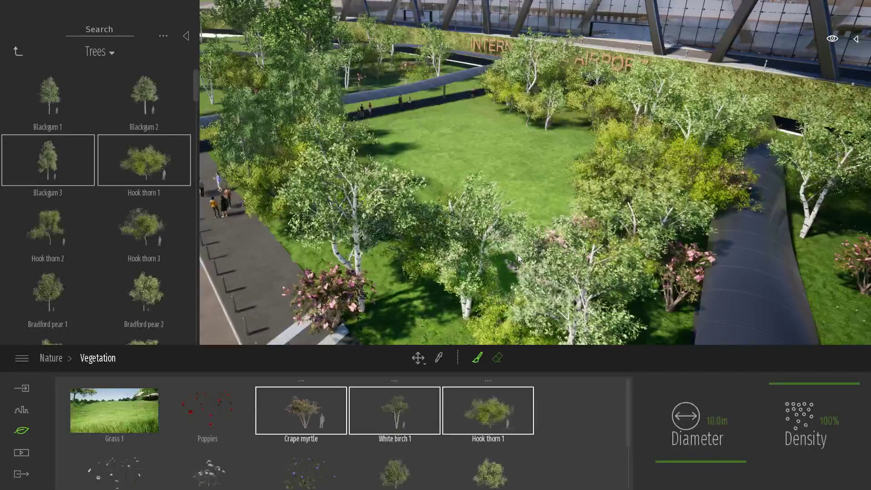
pyautogui.press('Escape')
# Step: Walk through the painted trees at ground level and examine the lawn facing the terminal
pyautogui.press('w')
pyautogui.moveTo(521, 265); pyautogui.dragTo(521, 227, button='right')
pyautogui.press('w')
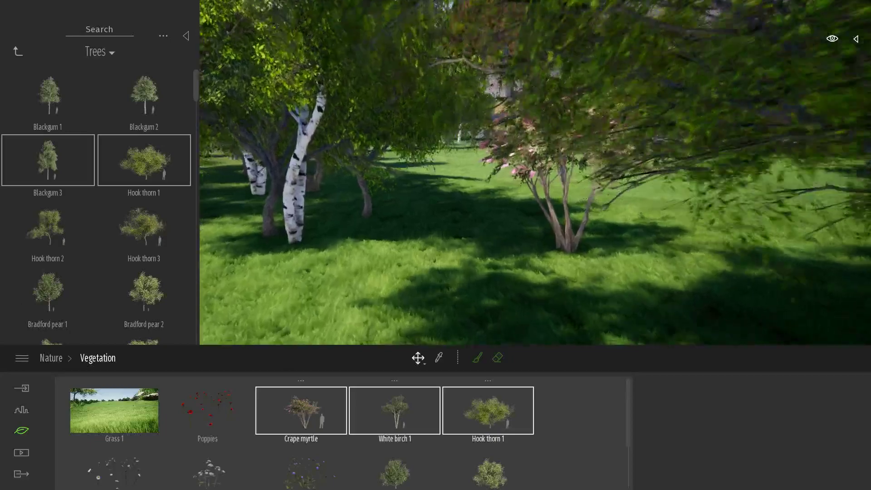
pyautogui.press('w')
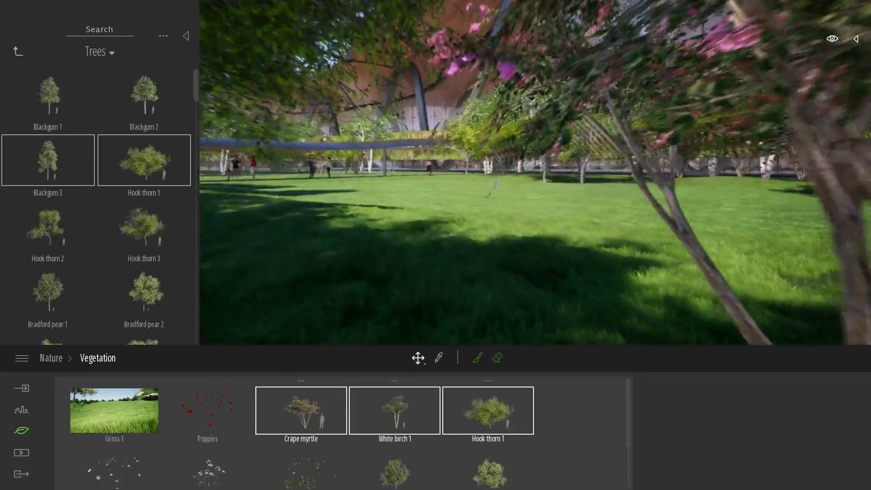
pyautogui.press('w')
pyautogui.moveTo(536, 173); pyautogui.dragTo(571, 132, button='right')
pyautogui.press('w')
pyautogui.moveTo(539, 262); pyautogui.dragTo(521, 262, button='right')
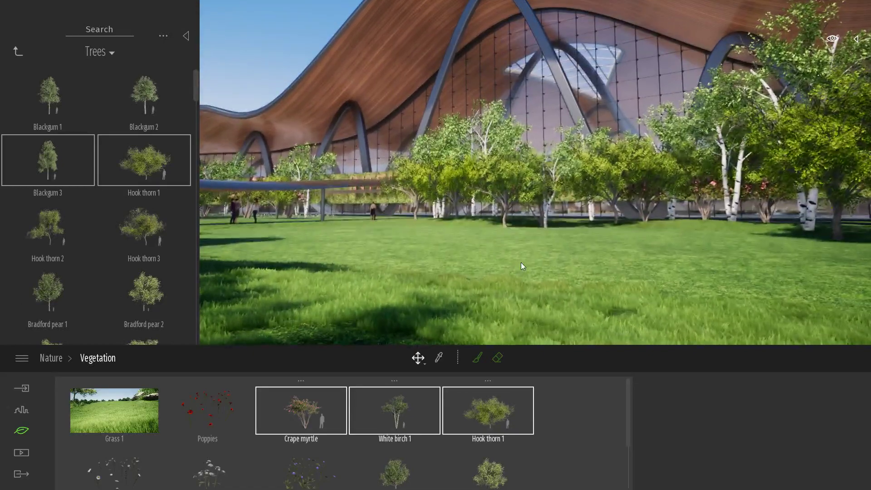
# Step: Apply the Sea 01 water material from the library to the central lawn surface
pyautogui.click(16, 51)
pyautogui.click(17, 52)
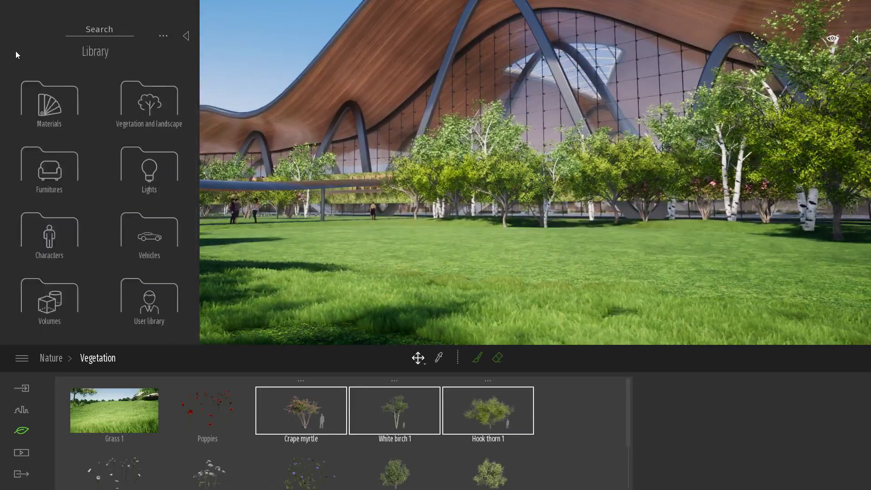
pyautogui.click(72, 109)
pyautogui.moveTo(195, 76); pyautogui.dragTo(198, 224)
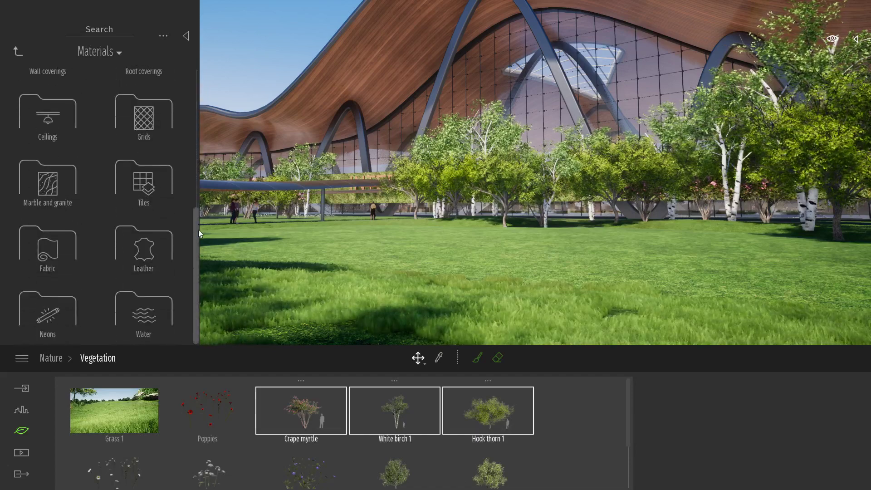
pyautogui.click(158, 293)
pyautogui.moveTo(153, 97); pyautogui.dragTo(531, 266)
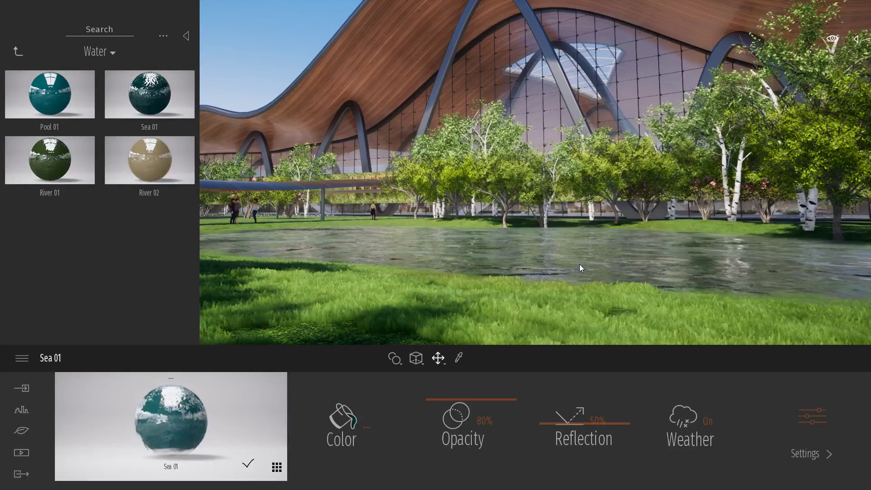
# Step: Set the Sea 01 water's opacity to 42% and its reflection to 0%
pyautogui.moveTo(578, 264); pyautogui.dragTo(570, 266, button='right')
pyautogui.moveTo(453, 401); pyautogui.dragTo(454, 429)
pyautogui.moveTo(577, 421); pyautogui.dragTo(581, 471)
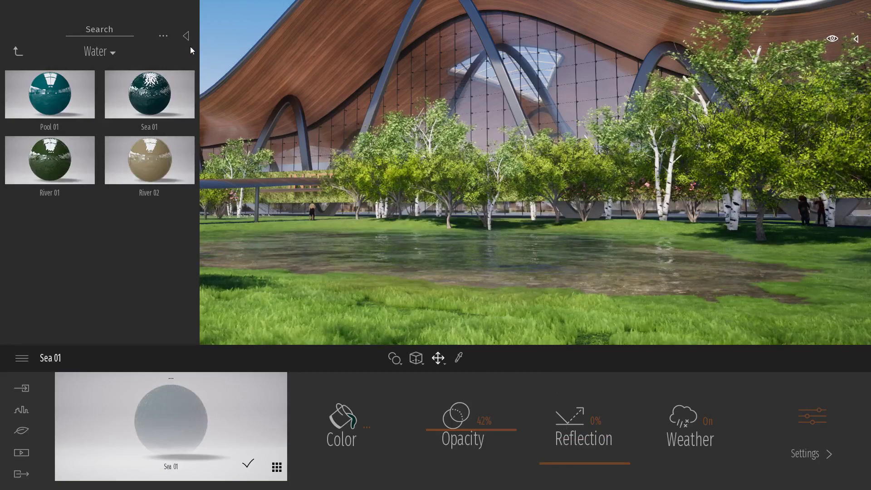
pyautogui.moveTo(606, 266); pyautogui.dragTo(601, 267, button='right')
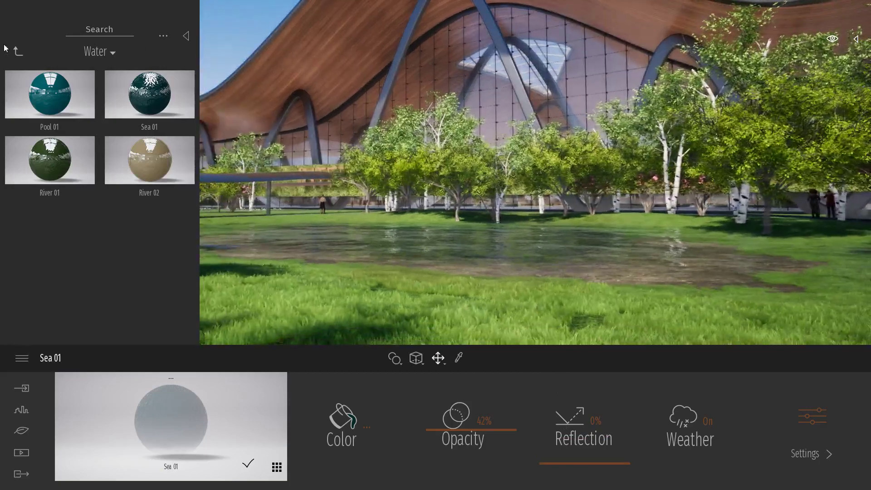
# Step: Place Rock 2 from the vegetation and landscape library on the grass at the pond's near shore
pyautogui.click(18, 51)
pyautogui.click(18, 51)
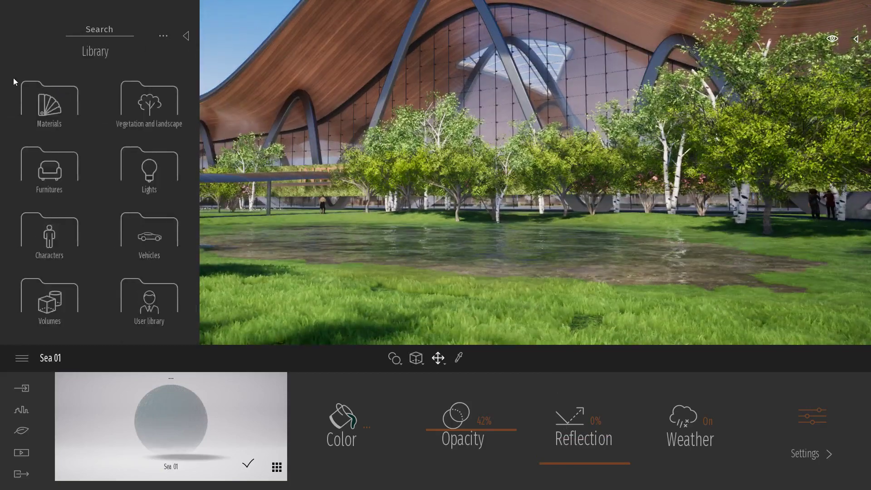
pyautogui.click(150, 103)
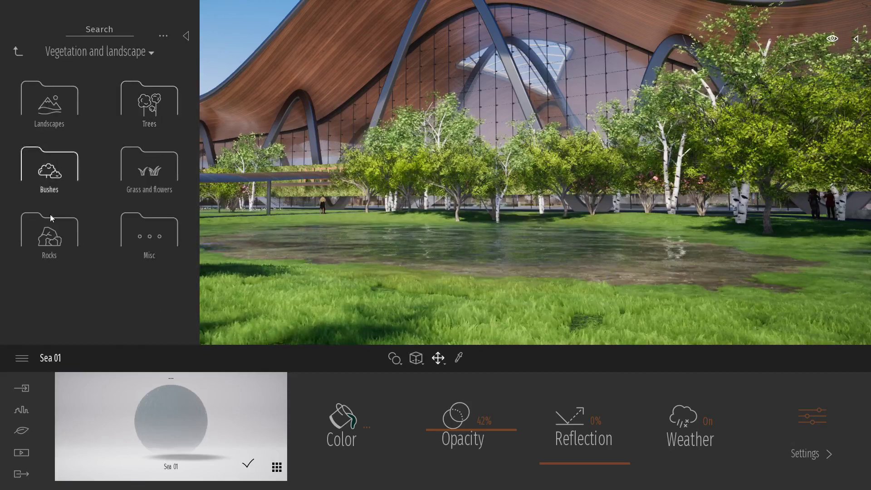
pyautogui.click(48, 231)
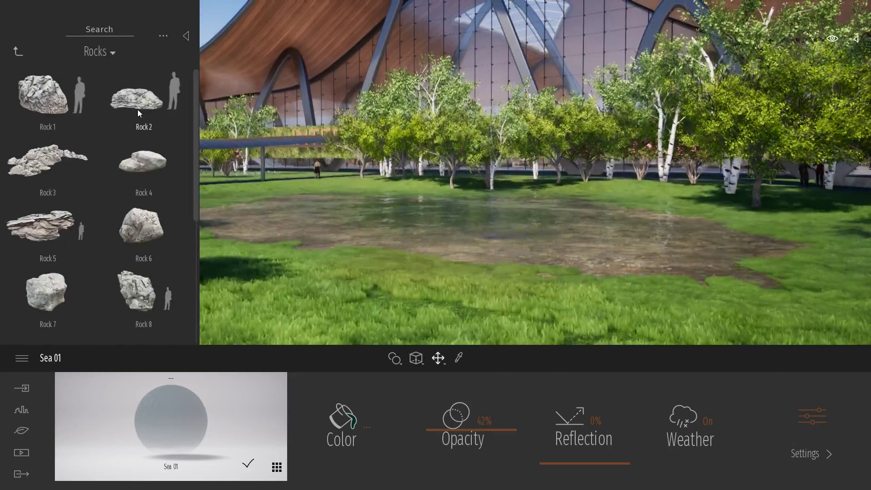
pyautogui.click(138, 113)
pyautogui.click(765, 317)
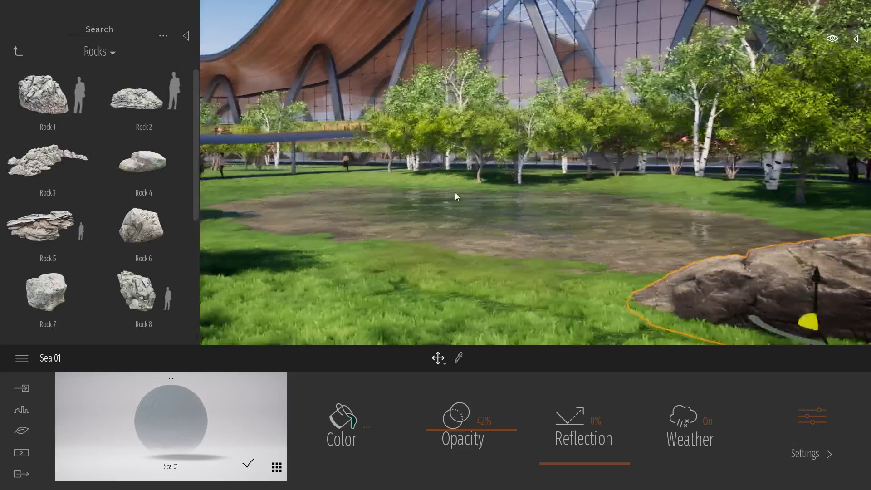
# Step: Place Rock 1 and Rock 3 along the near shore and rotate Rock 3 to fill the gap between the larger rocks
pyautogui.click(46, 95)
pyautogui.click(89, 170)
pyautogui.click(559, 285)
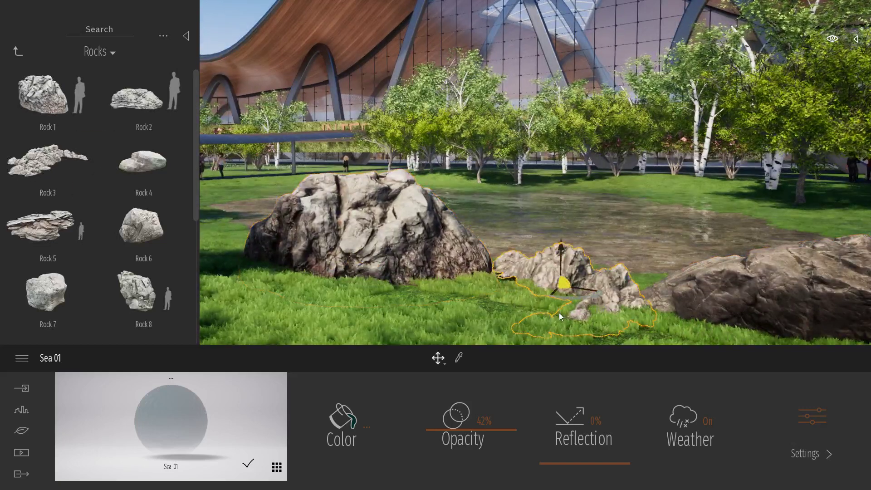
pyautogui.moveTo(562, 299); pyautogui.dragTo(585, 287)
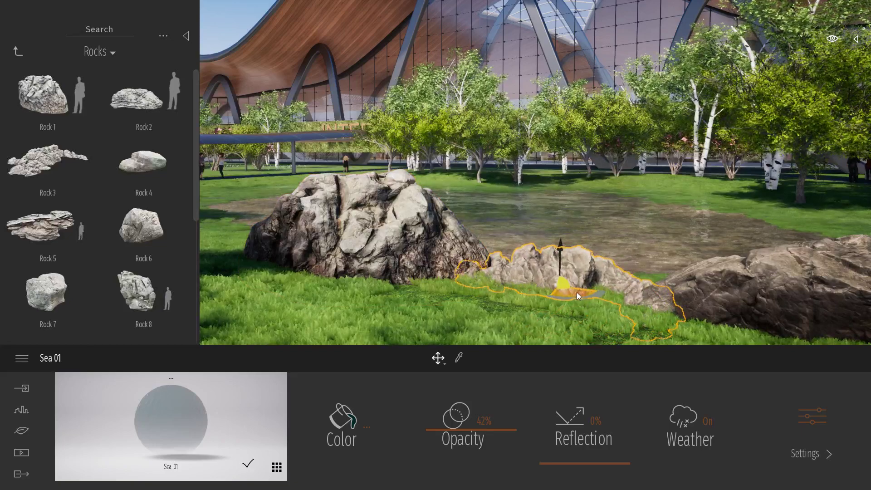
pyautogui.press('w')
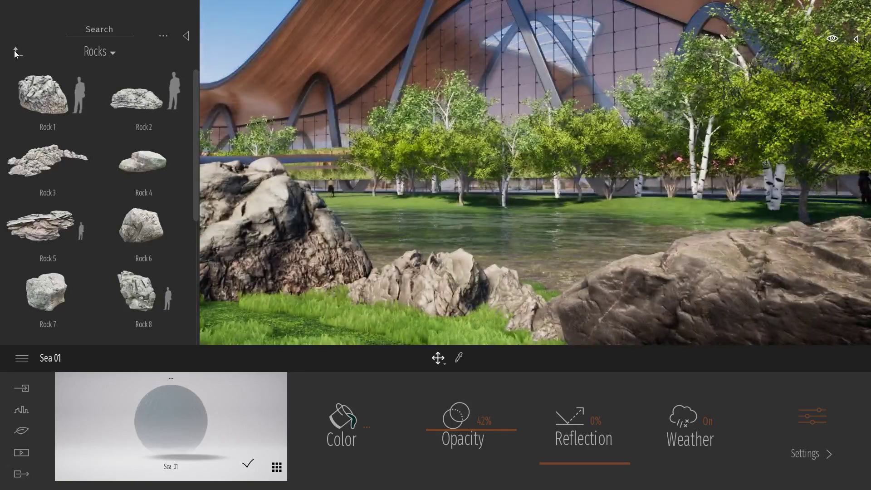
# Step: Search the bushes library for lotus and scatter Lotus 2 plants across the pond's water surface
pyautogui.click(14, 50)
pyautogui.click(75, 191)
pyautogui.click(104, 28)
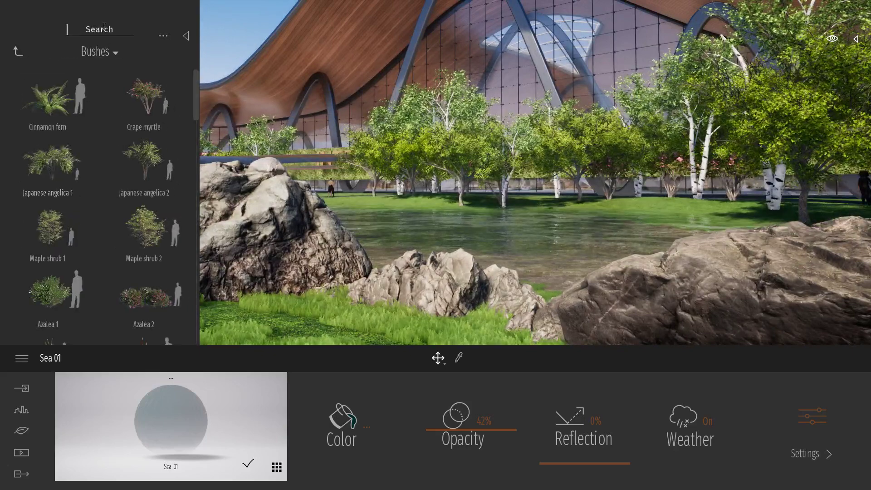
pyautogui.write('lotu')
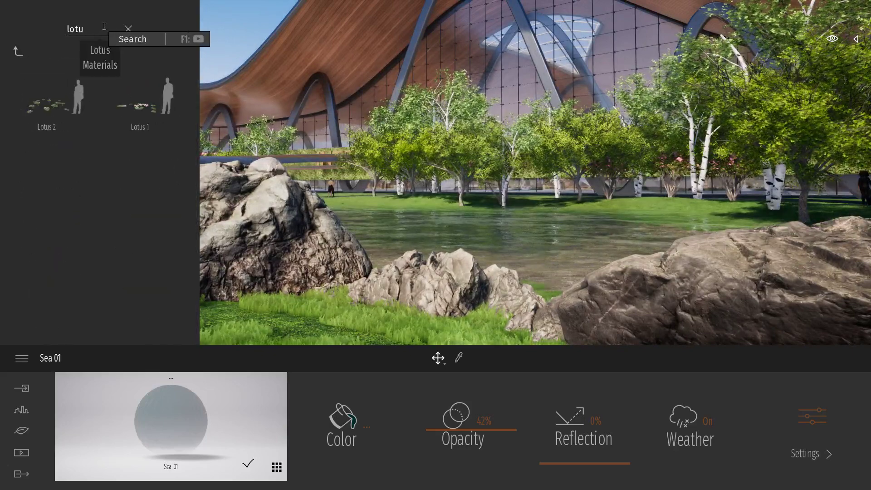
pyautogui.click(434, 219)
pyautogui.click(569, 226)
pyautogui.click(614, 240)
pyautogui.click(694, 232)
pyautogui.click(701, 223)
pyautogui.click(375, 235)
pyautogui.click(469, 259)
pyautogui.press('Escape')
# Step: Scatter flowering Lotus 1 plants over the pond between the existing lotus leaves
pyautogui.click(151, 108)
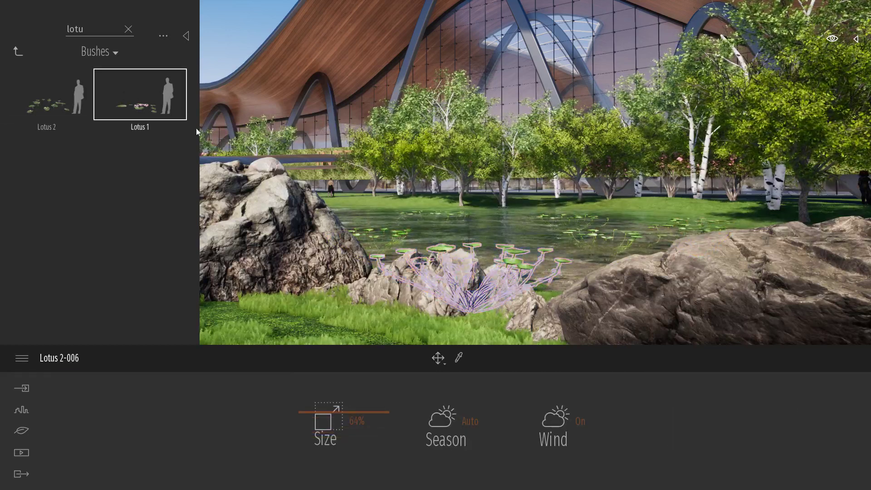
pyautogui.click(610, 263)
pyautogui.click(584, 217)
pyautogui.click(492, 220)
pyautogui.click(410, 226)
pyautogui.click(347, 219)
pyautogui.click(379, 211)
pyautogui.click(378, 218)
pyautogui.click(391, 223)
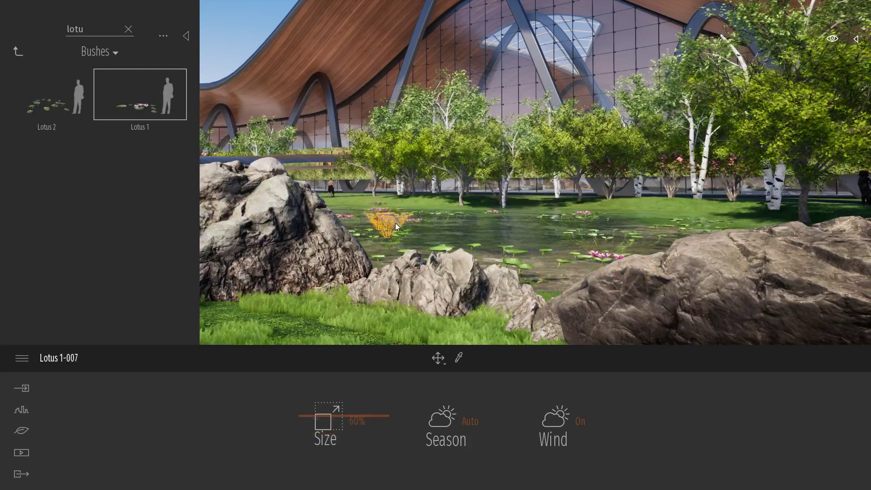
pyautogui.press('Escape')
# Step: Place The Beatles butterflies from the animal characters library above the pond in front of the trees
pyautogui.click(18, 51)
pyautogui.click(17, 51)
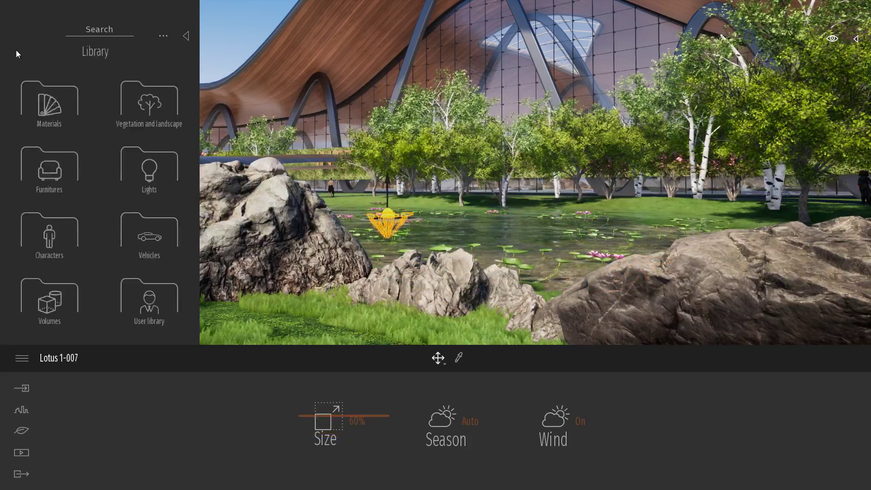
pyautogui.click(71, 222)
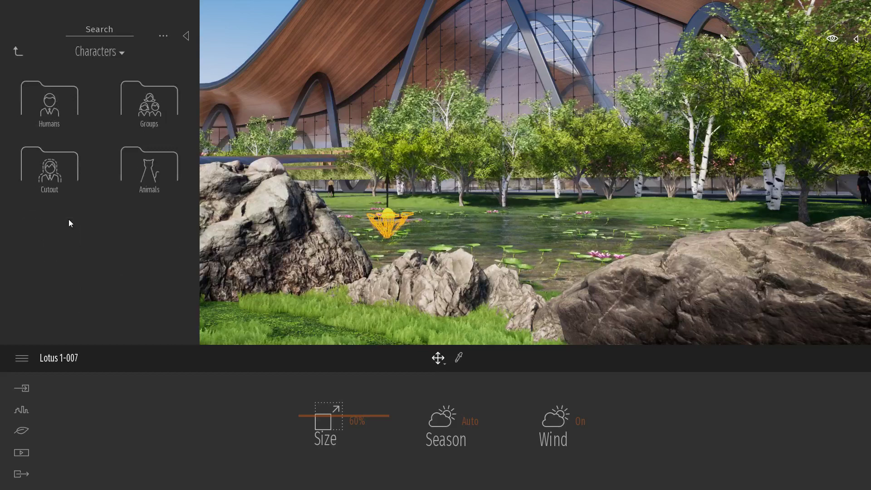
pyautogui.click(152, 165)
pyautogui.moveTo(48, 100); pyautogui.dragTo(544, 147)
pyautogui.press('Tab')
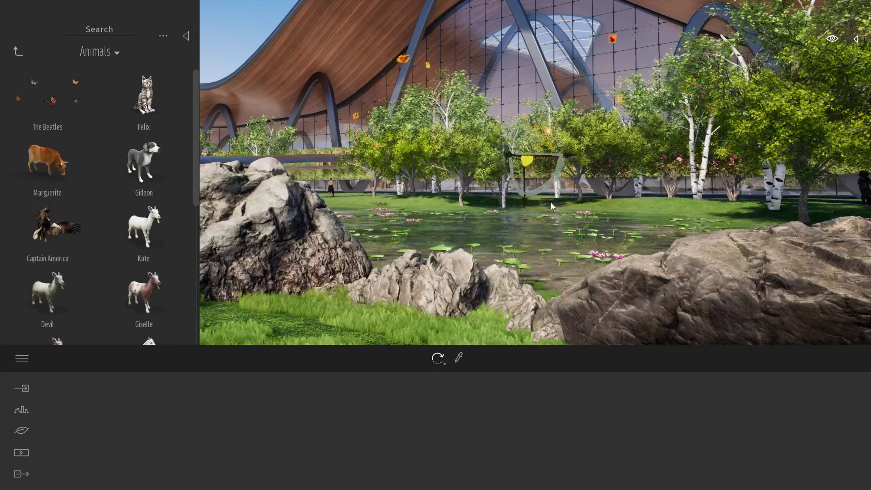
# Step: Create a new media image of the terminal framed between the shore rocks
pyautogui.click(185, 36)
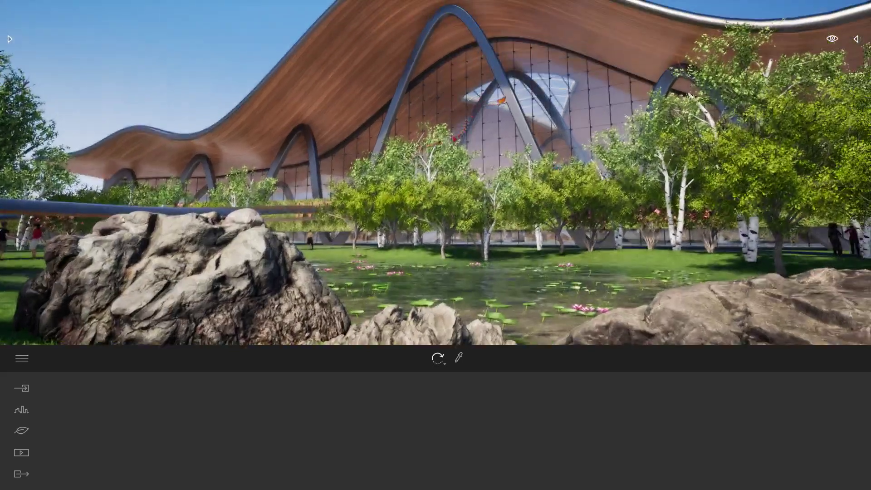
pyautogui.press('s')
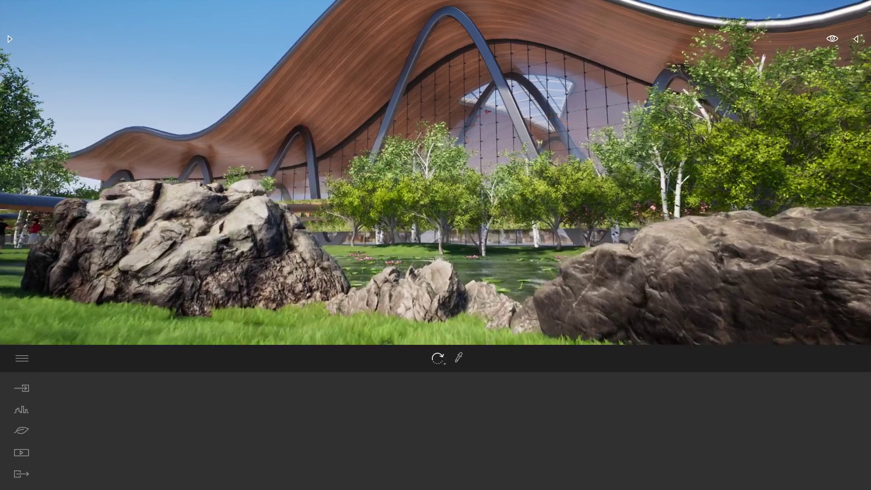
pyautogui.moveTo(629, 219); pyautogui.dragTo(619, 219, button='right')
pyautogui.press('d')
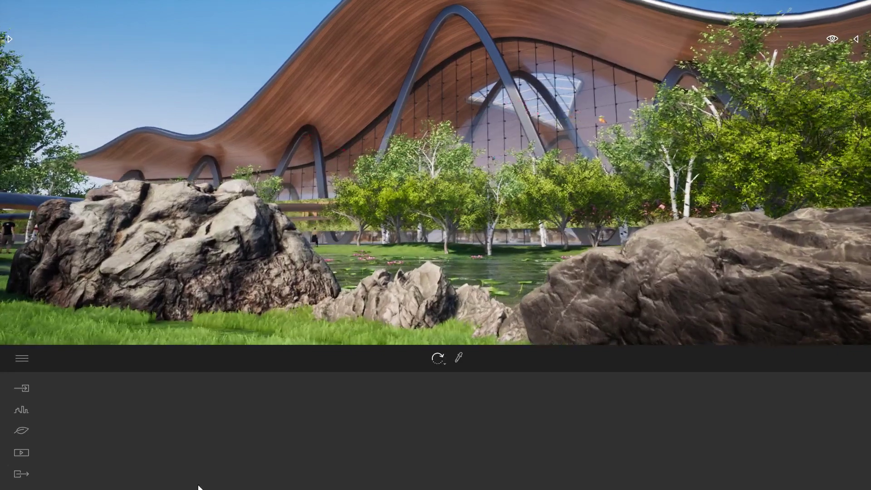
pyautogui.click(18, 453)
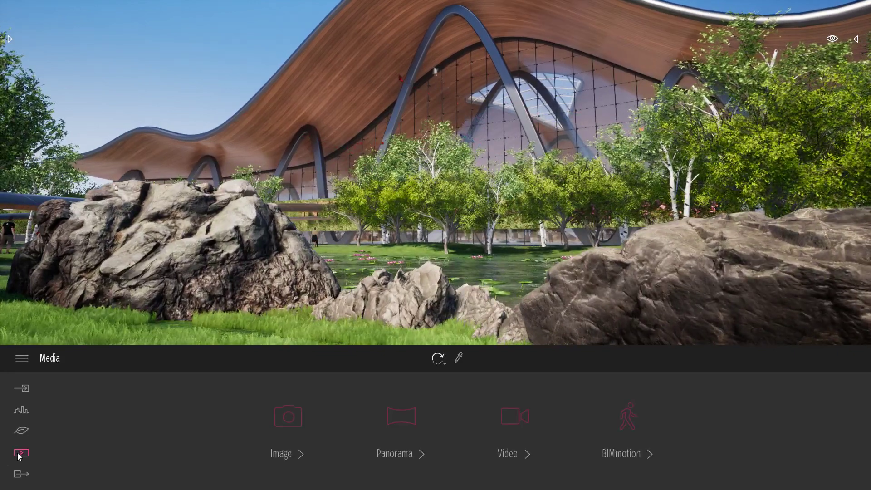
pyautogui.click(292, 436)
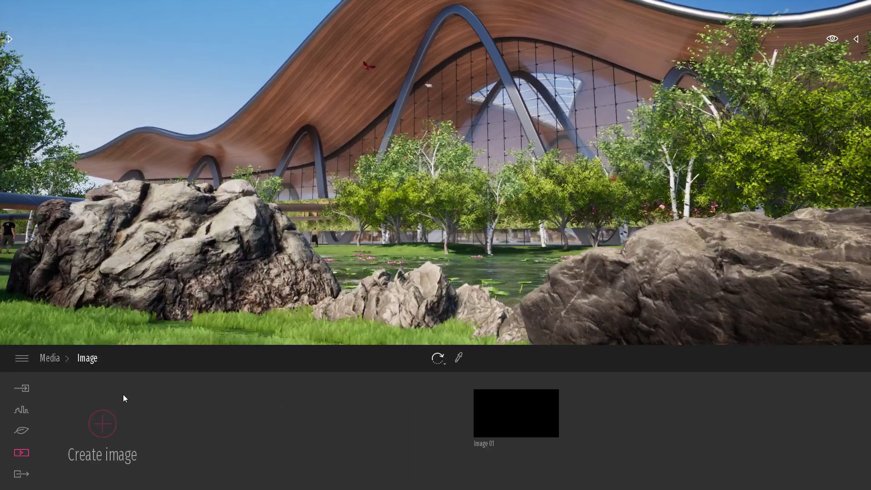
pyautogui.click(87, 435)
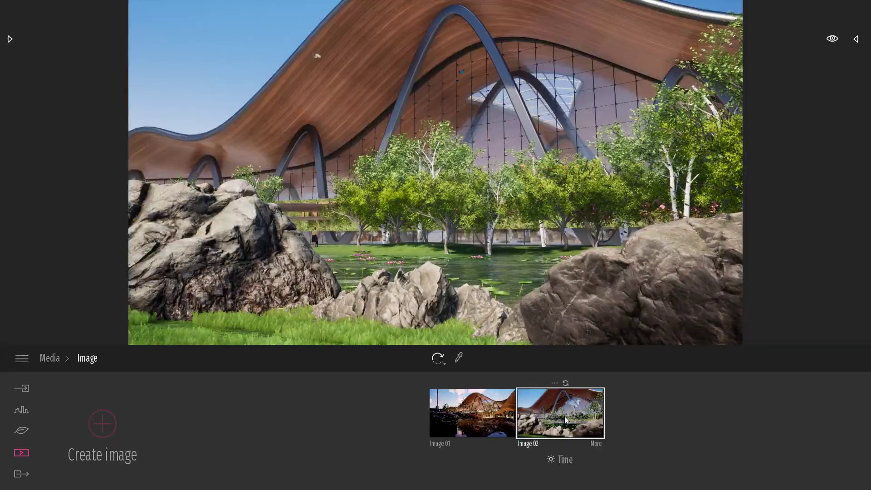
# Step: Reframe the view lower behind the rocks and update Image 02 with this camera position
pyautogui.moveTo(523, 298); pyautogui.dragTo(535, 288, button='right')
pyautogui.press('q')
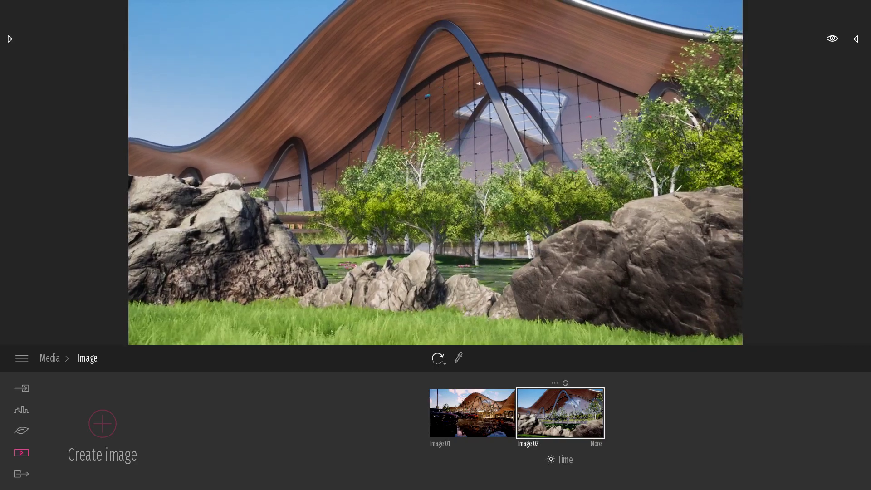
pyautogui.click(566, 384)
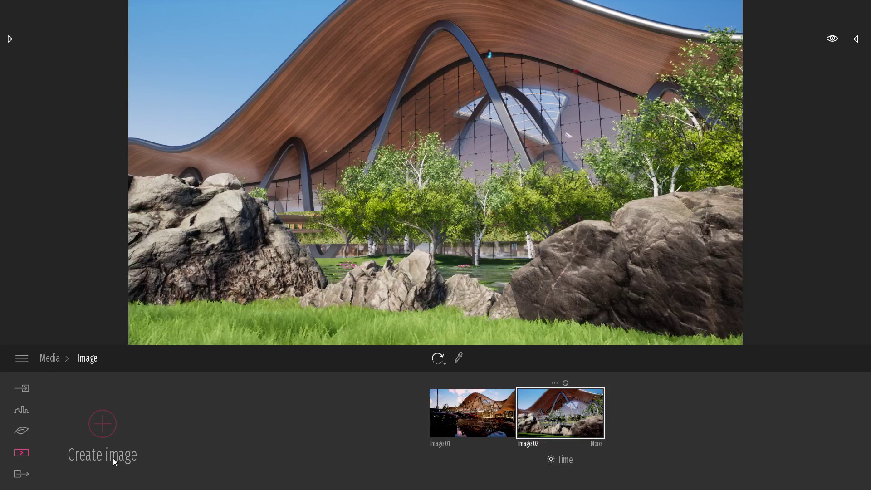
# Step: Export only Image 02 to the Bureau folder
pyautogui.click(21, 477)
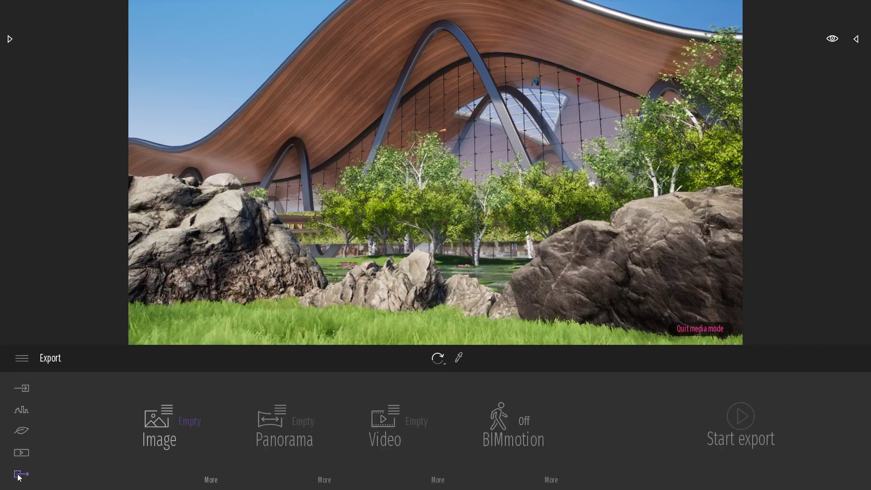
pyautogui.click(176, 410)
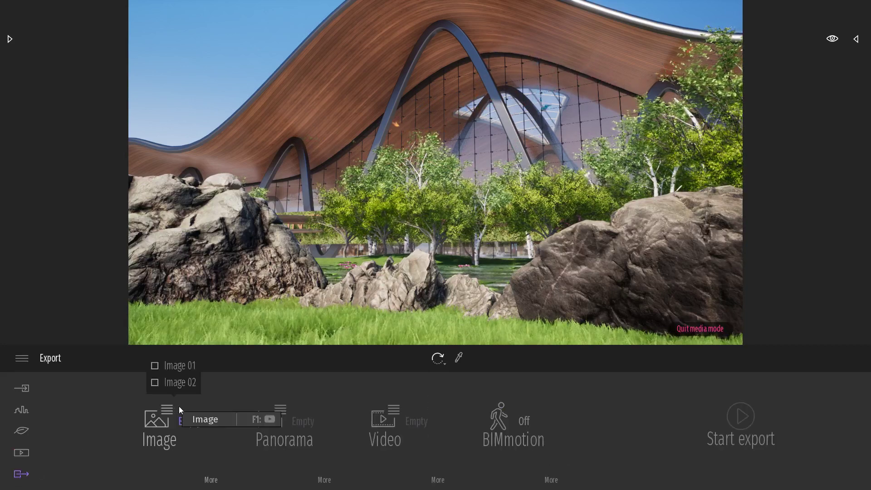
pyautogui.click(164, 382)
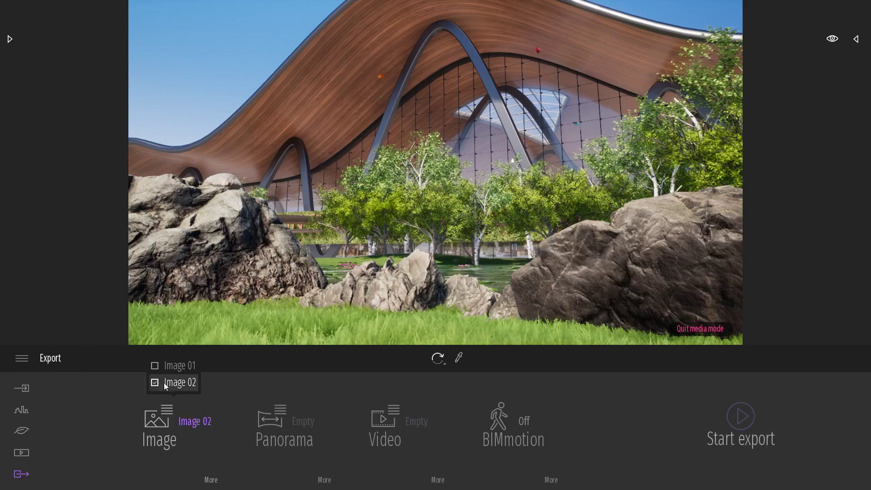
pyautogui.click(739, 415)
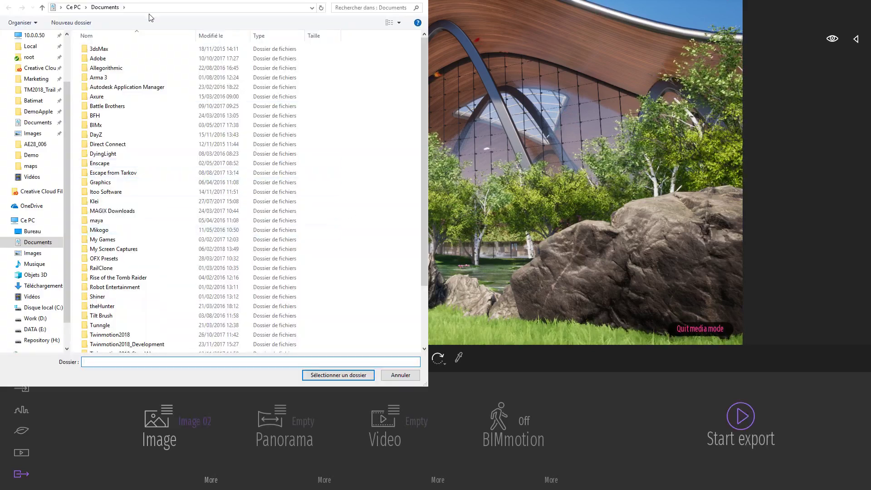
pyautogui.click(31, 232)
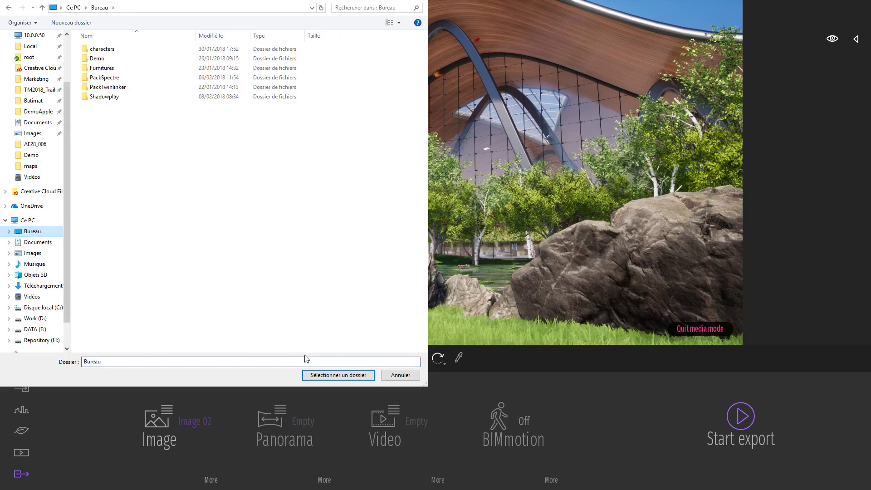
pyautogui.click(336, 376)
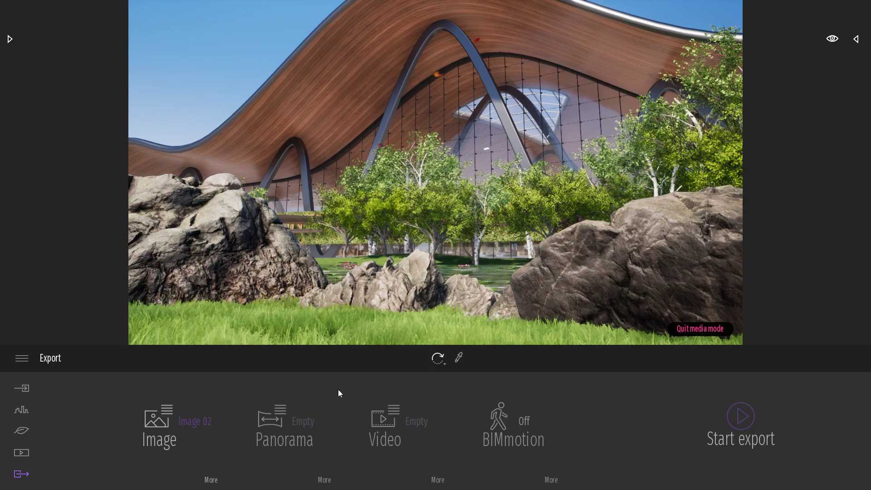
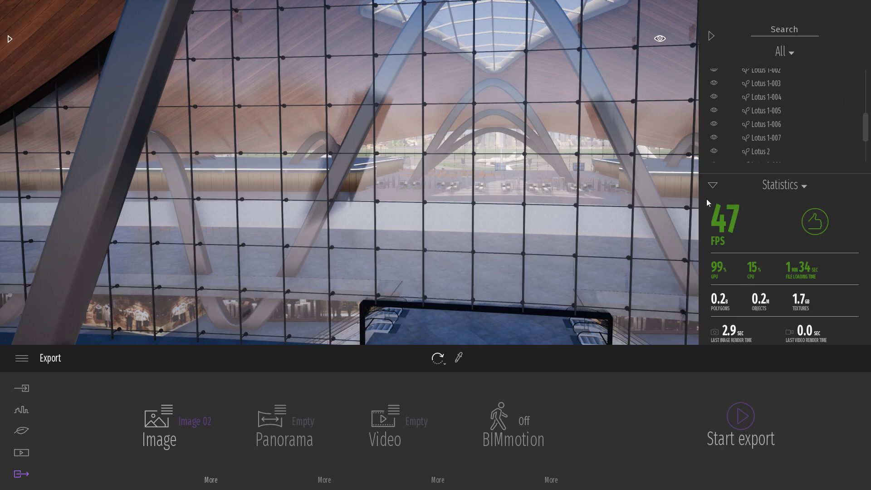
# Step: Set the day time to 13:36 for the terminal interior with the security checkpoints
pyautogui.click(711, 37)
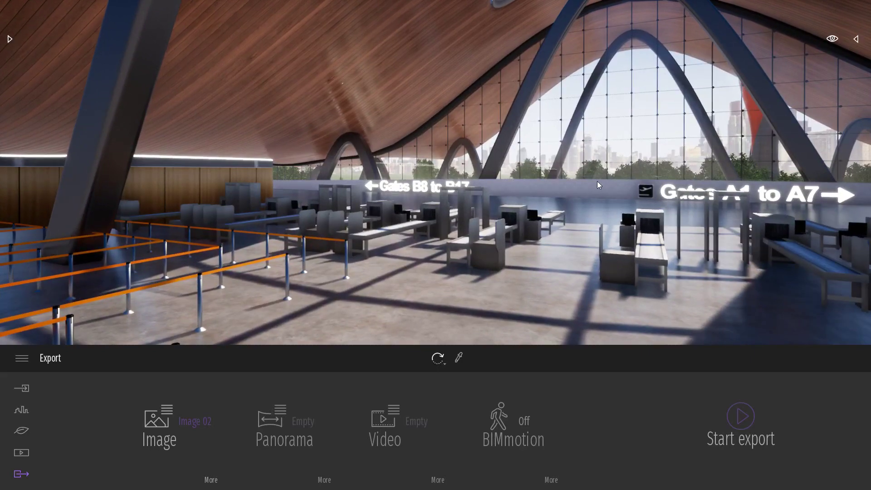
pyautogui.click(834, 39)
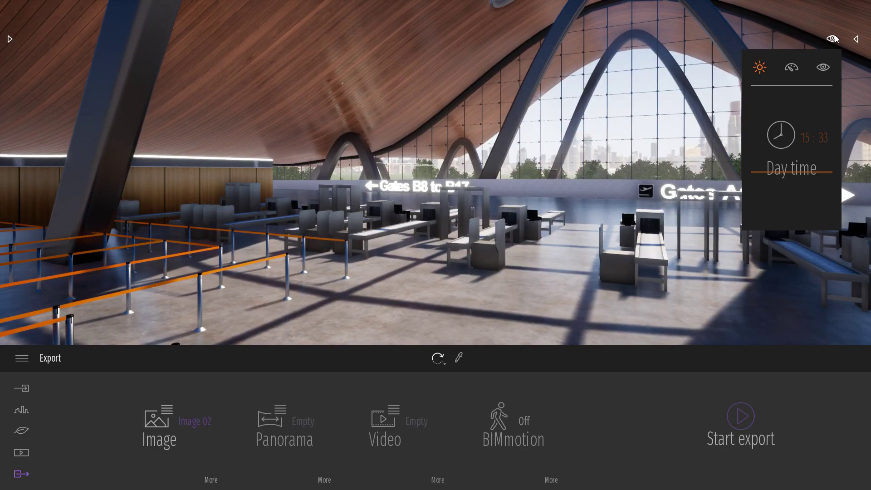
pyautogui.moveTo(777, 173); pyautogui.dragTo(801, 143)
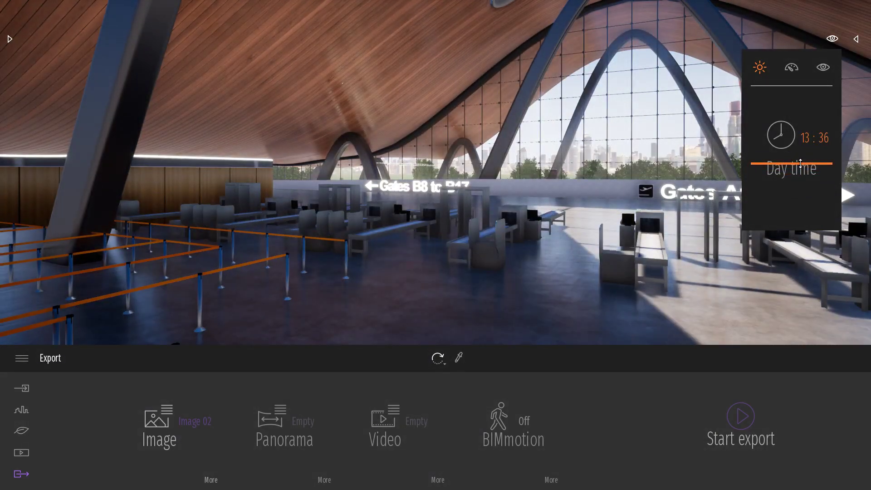
pyautogui.press('s')
pyautogui.press('d')
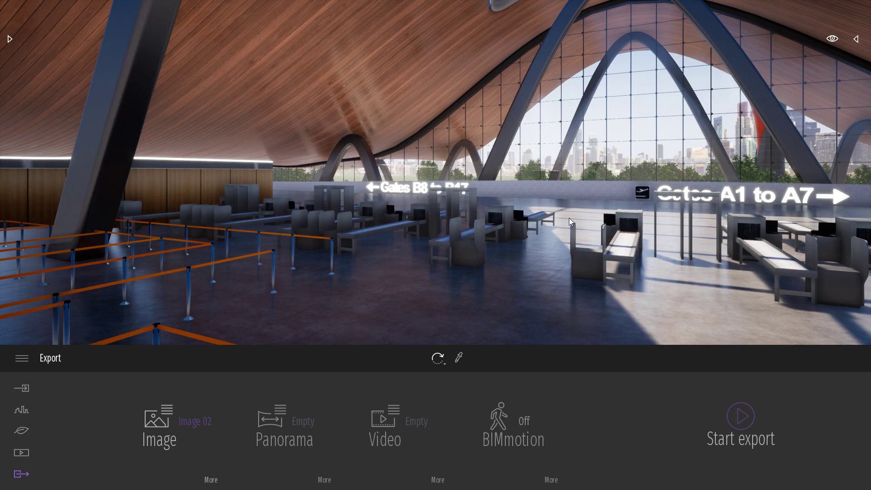
# Step: Place the Fabrice model from the Humans library on the sunlit floor in front of the security checkpoints
pyautogui.click(9, 40)
pyautogui.click(18, 50)
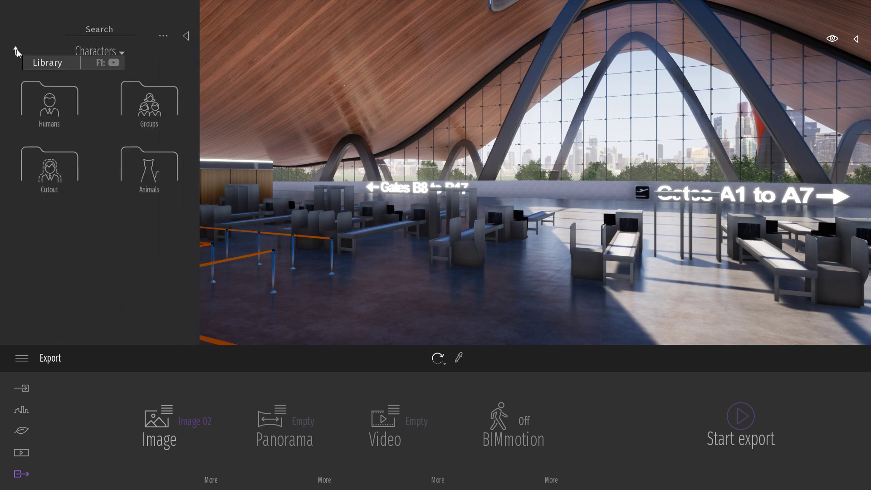
pyautogui.click(51, 102)
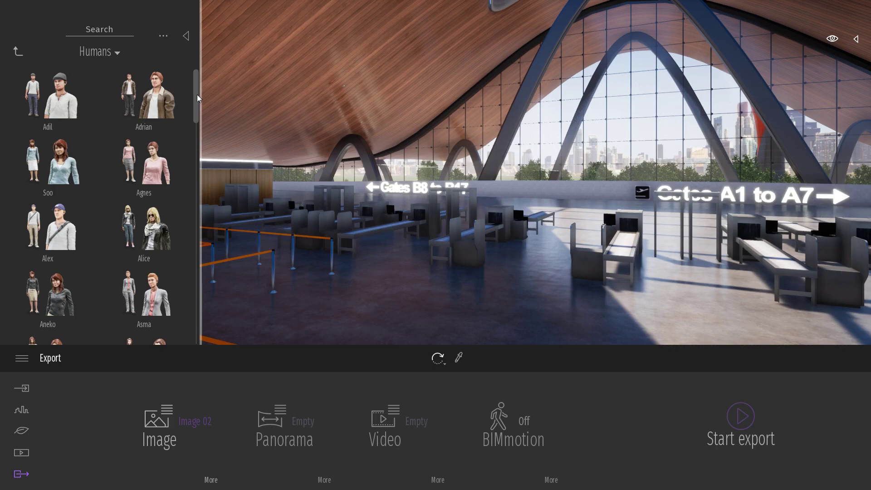
pyautogui.moveTo(194, 95); pyautogui.dragTo(188, 165)
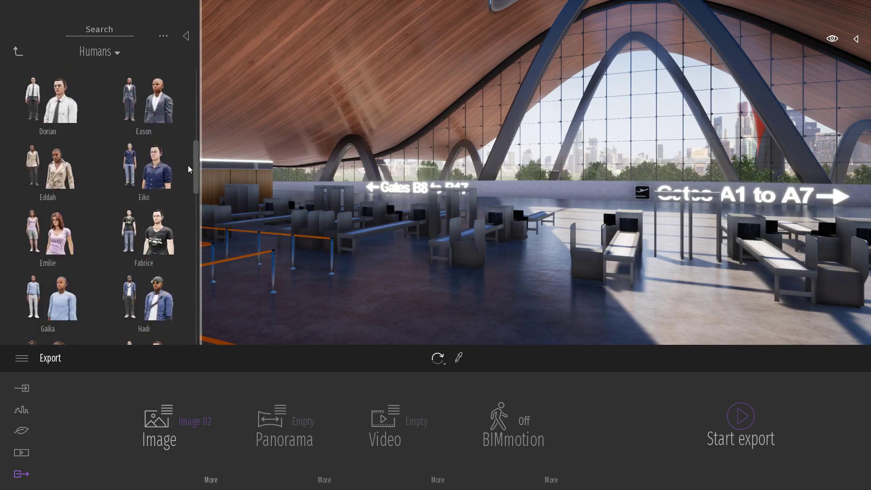
pyautogui.moveTo(154, 229); pyautogui.dragTo(579, 327)
pyautogui.click(663, 319)
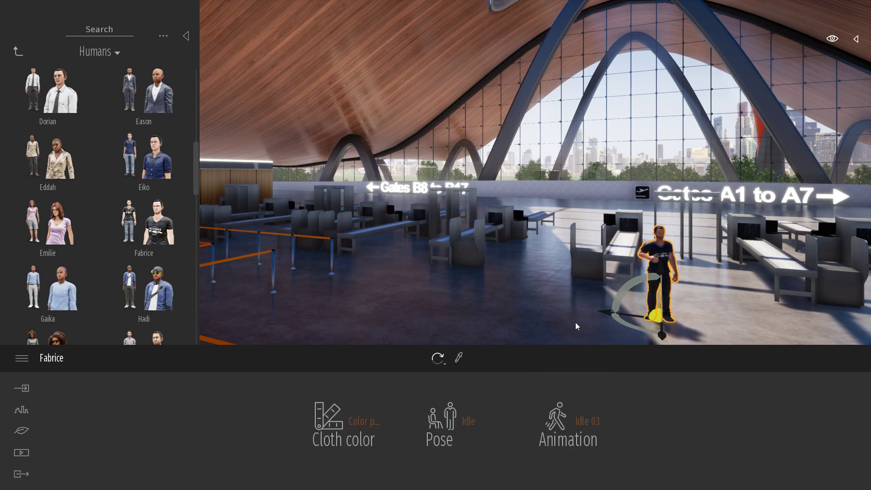
# Step: Preview the character's cloth colour presets and try the Lying and Dancing poses, including the Dancing 01 animation
pyautogui.click(357, 417)
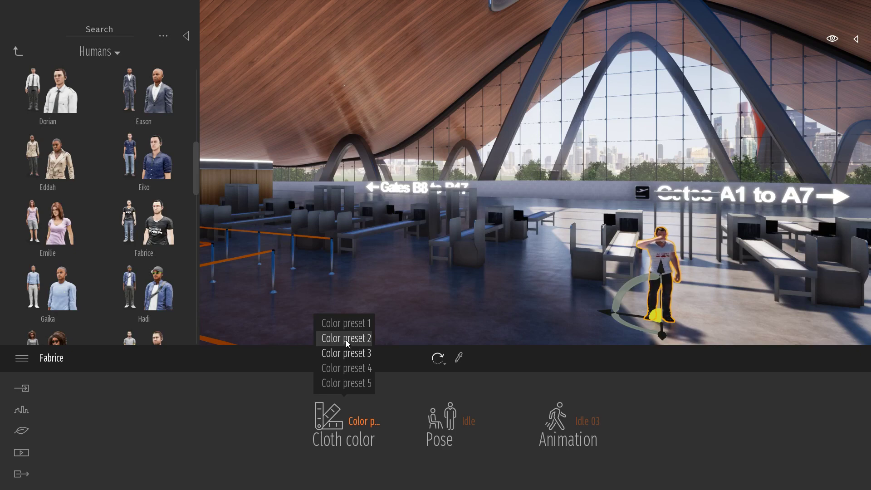
pyautogui.click(441, 423)
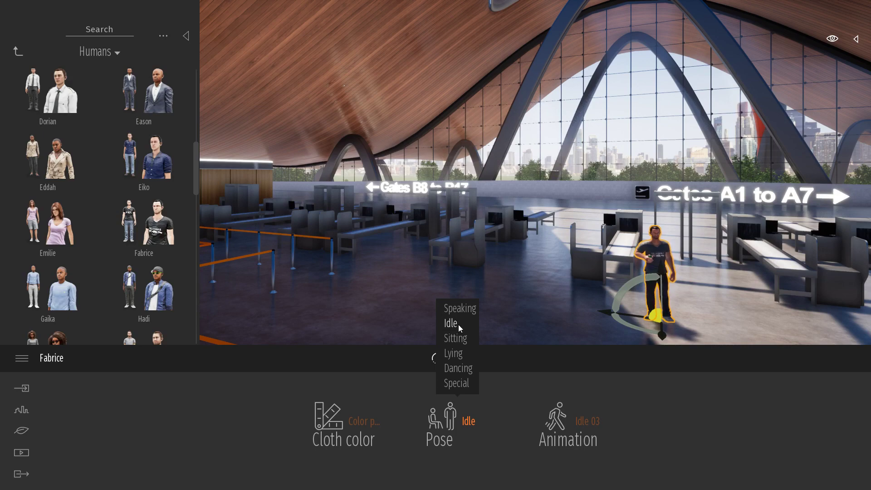
pyautogui.click(459, 356)
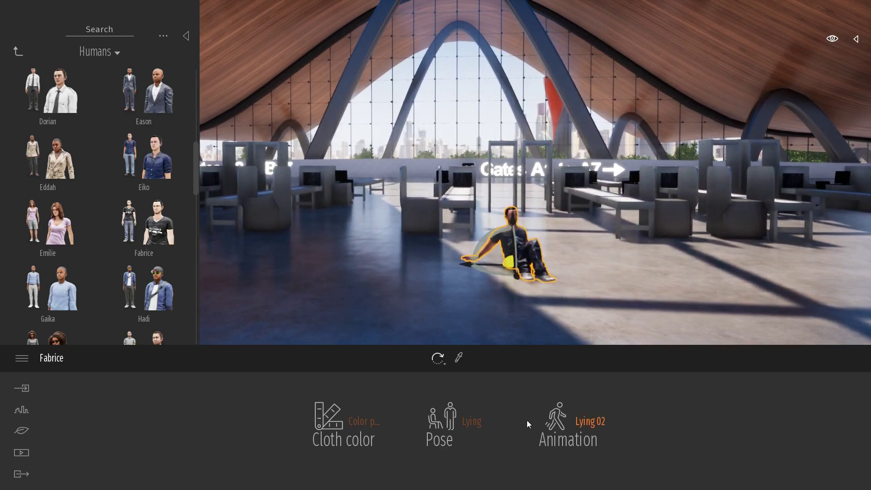
pyautogui.click(472, 411)
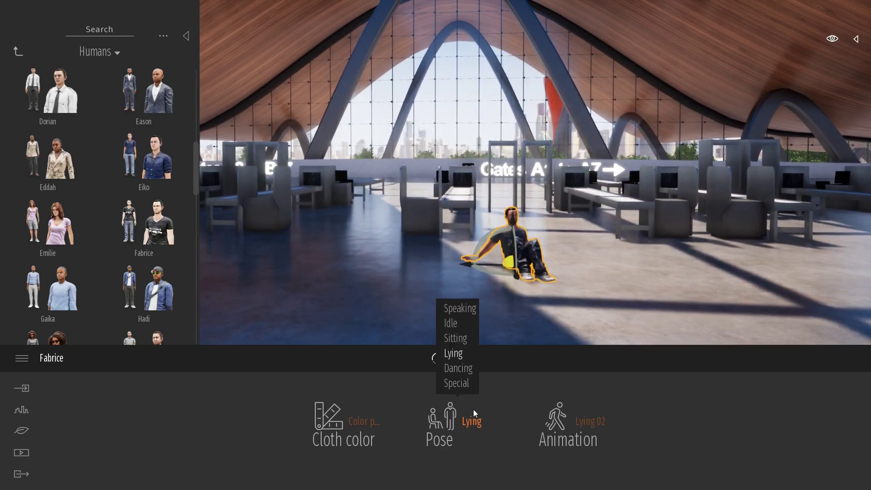
pyautogui.click(461, 369)
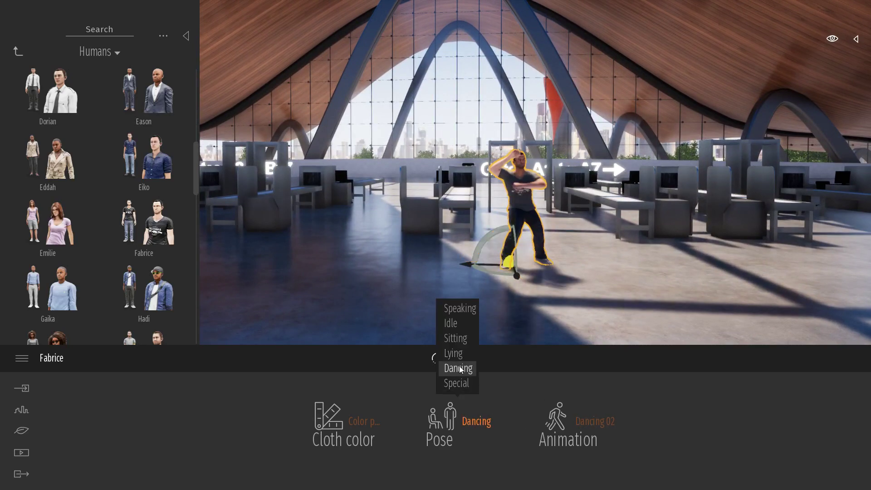
pyautogui.click(580, 424)
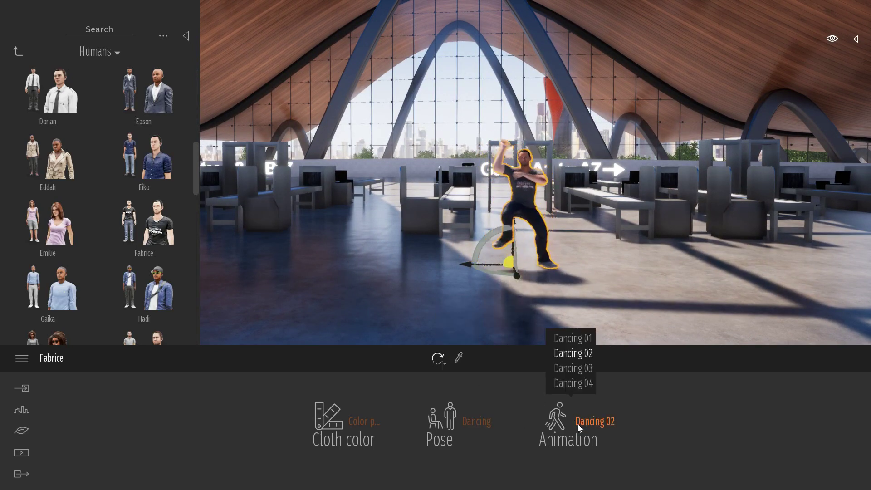
pyautogui.click(579, 339)
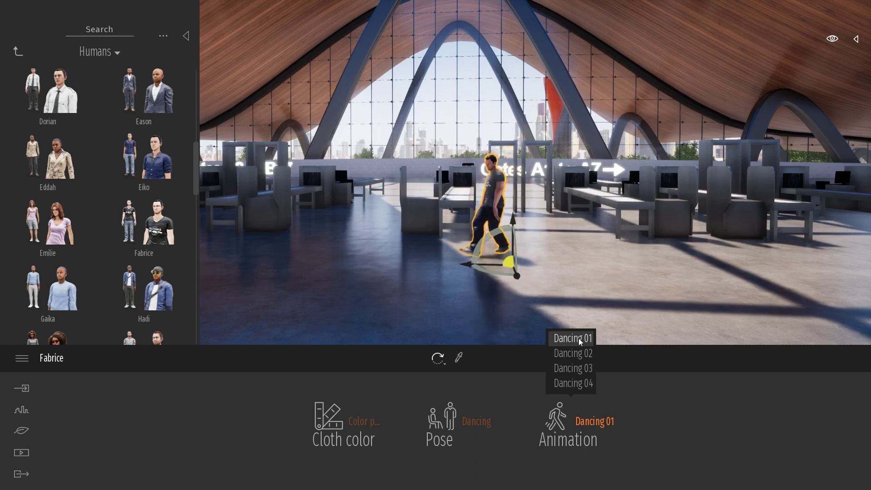
# Step: Give the character the Special pose with the Disable 02 animation, and turn and move him beside the security gate
pyautogui.click(471, 422)
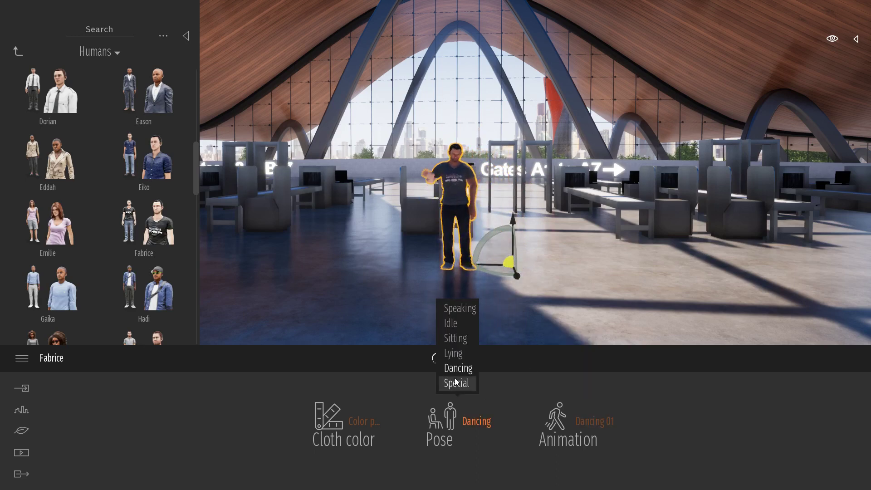
pyautogui.click(461, 384)
pyautogui.click(568, 439)
pyautogui.click(572, 385)
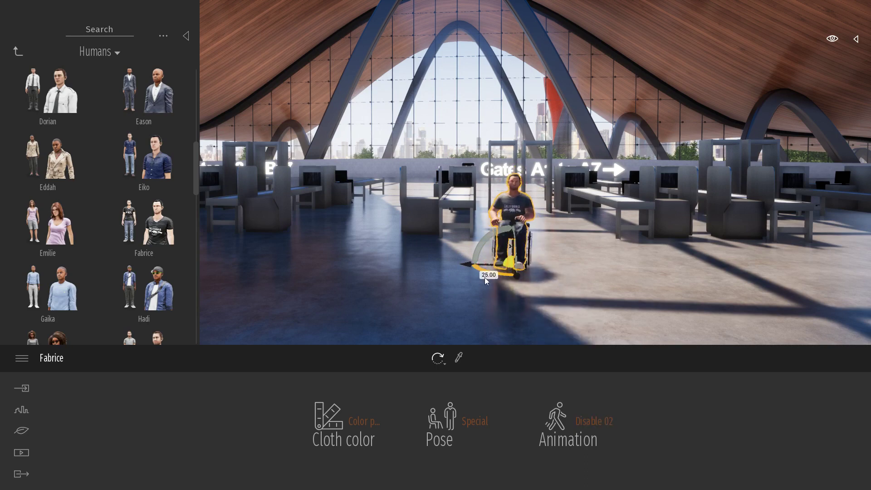
pyautogui.moveTo(506, 267); pyautogui.dragTo(533, 227)
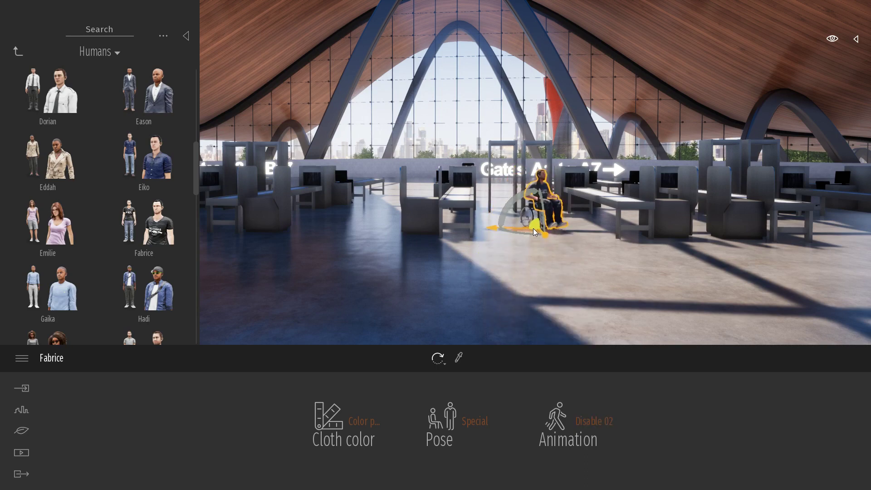
pyautogui.click(549, 258)
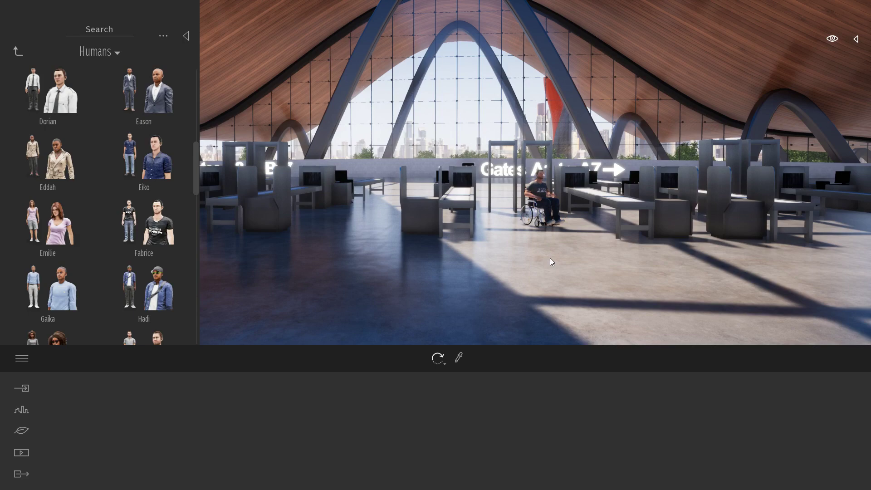
# Step: Place Group02 from the character Groups library and further groups across the open floor in front of the checkpoints
pyautogui.moveTo(552, 259); pyautogui.dragTo(461, 257, button='right')
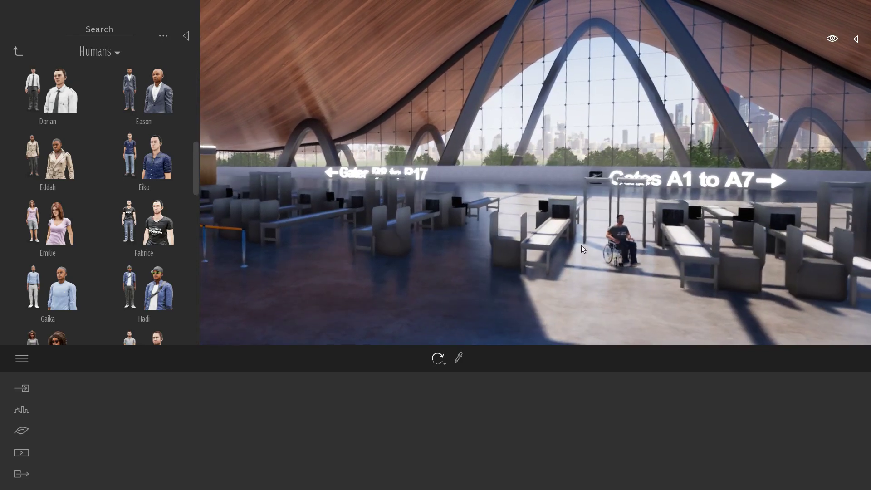
pyautogui.click(17, 51)
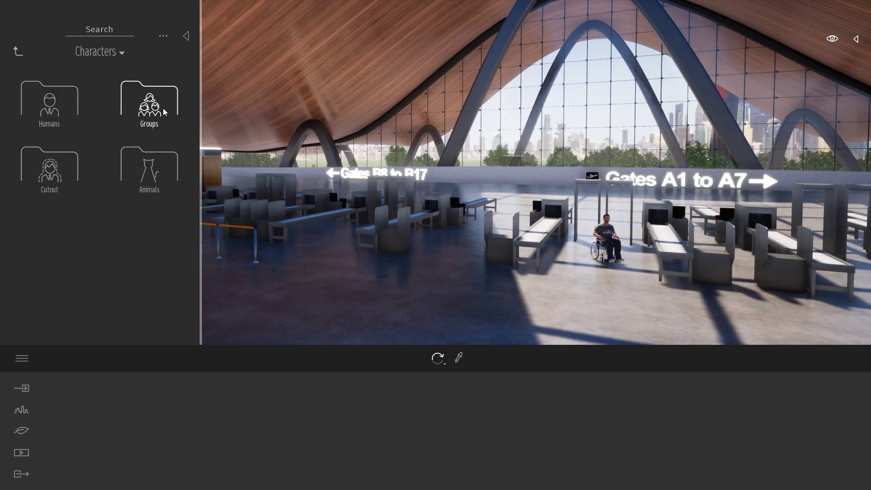
pyautogui.click(146, 103)
pyautogui.moveTo(375, 222); pyautogui.dragTo(352, 229, button='right')
pyautogui.click(153, 98)
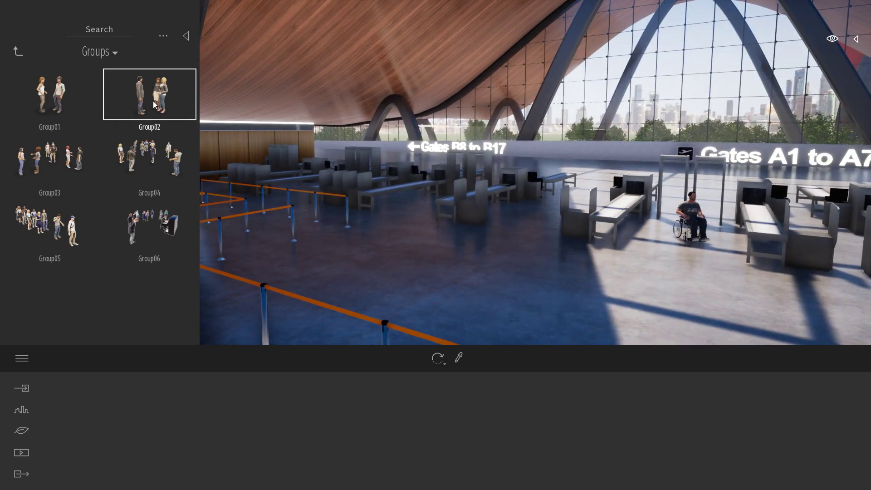
pyautogui.click(390, 236)
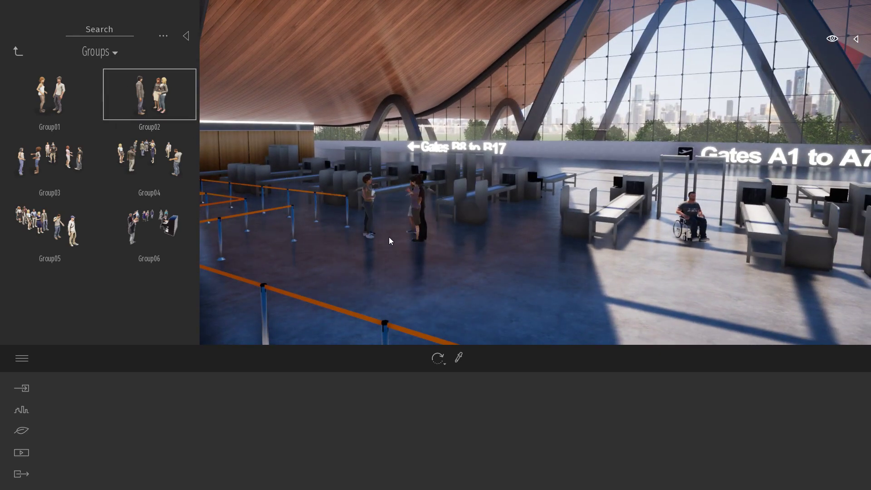
pyautogui.click(485, 266)
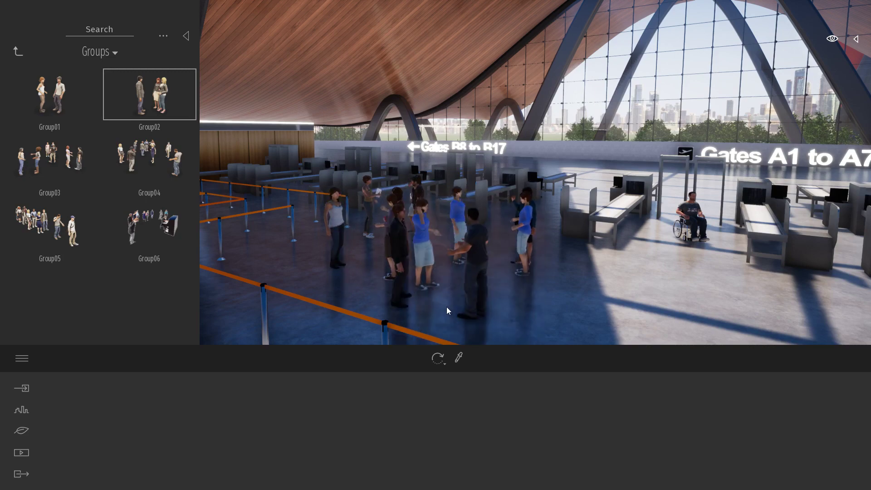
pyautogui.click(573, 304)
pyautogui.click(723, 295)
# Step: Add more character groups on the Gates A1 to A7 side of the hall, end the placement and close the library
pyautogui.moveTo(698, 273); pyautogui.dragTo(697, 273, button='right')
pyautogui.click(785, 256)
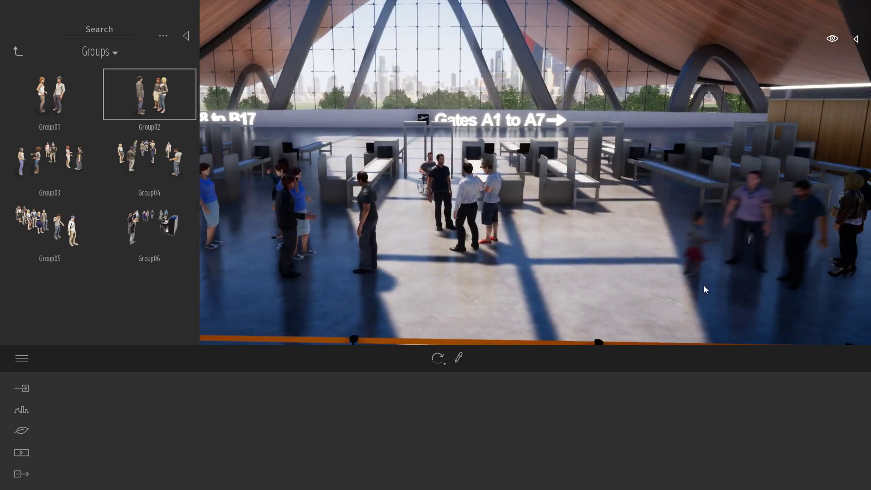
pyautogui.click(682, 298)
pyautogui.press('Escape')
pyautogui.moveTo(660, 244); pyautogui.dragTo(660, 243, button='right')
pyautogui.press('Escape')
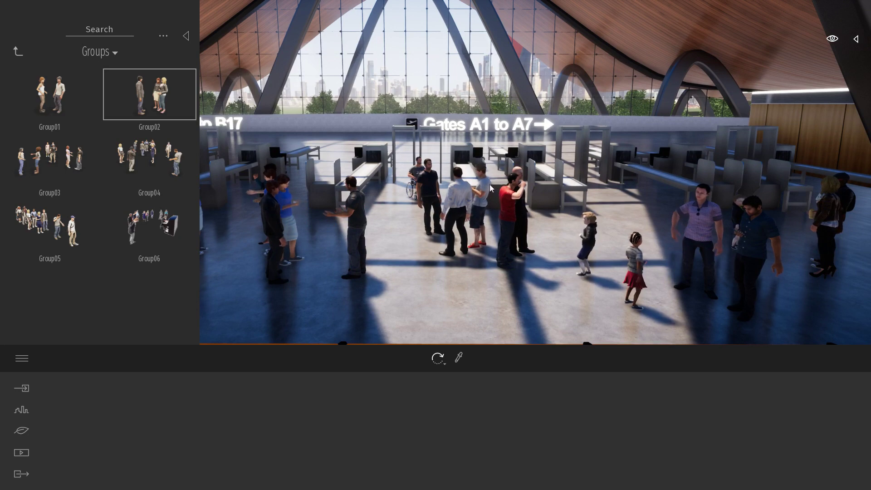
pyautogui.click(186, 35)
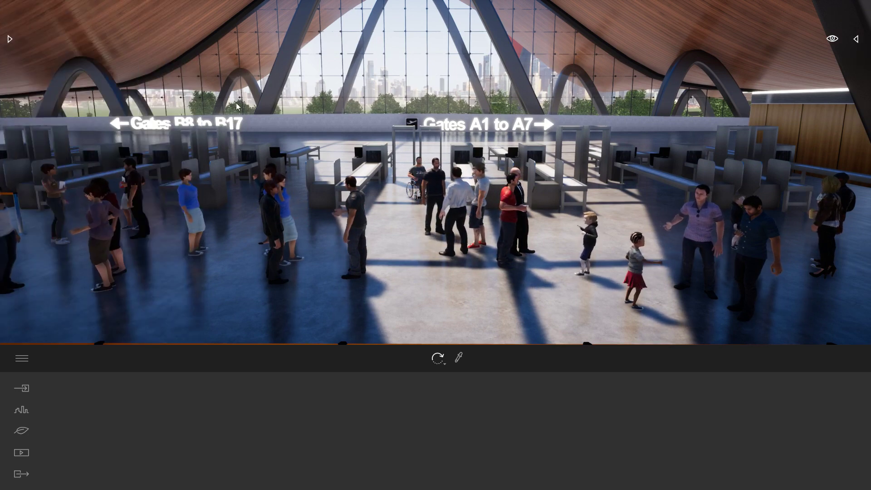
# Step: Draw a character path across the floor behind the checkpoints, running parallel to the wall with the gate signs
pyautogui.click(21, 412)
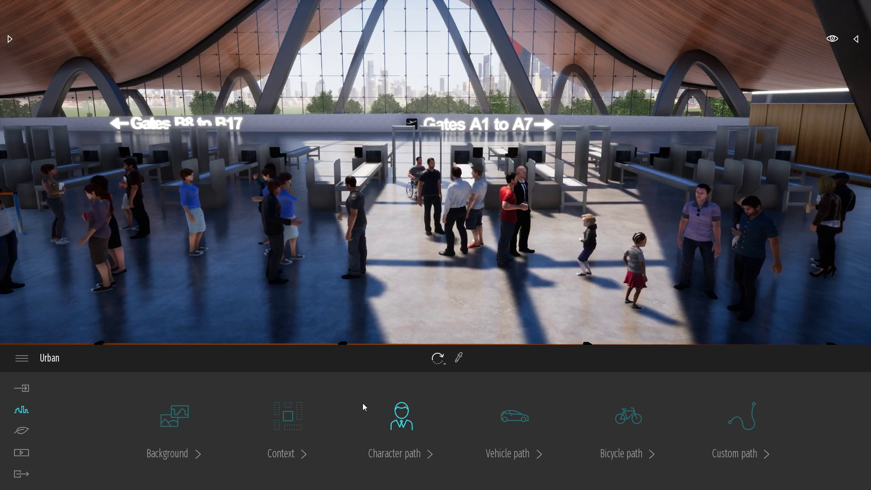
pyautogui.click(401, 421)
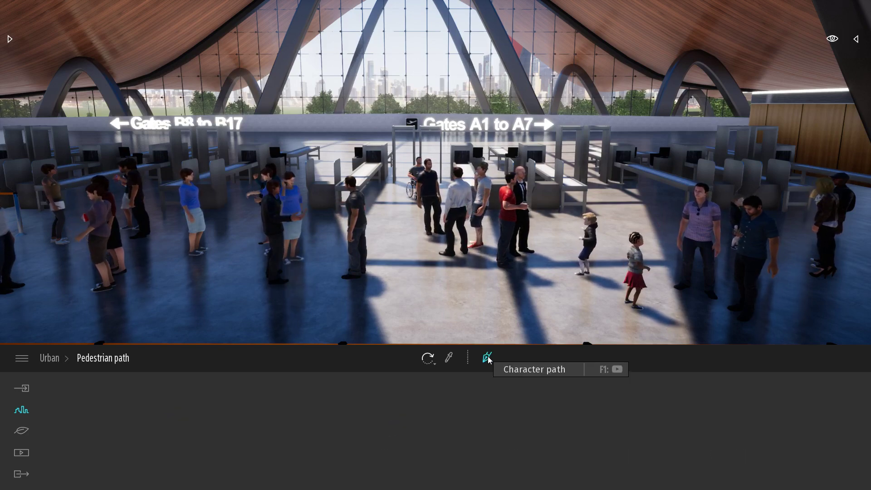
pyautogui.press('w')
pyautogui.moveTo(592, 197); pyautogui.dragTo(625, 187, button='right')
pyautogui.press('e')
pyautogui.click(717, 156)
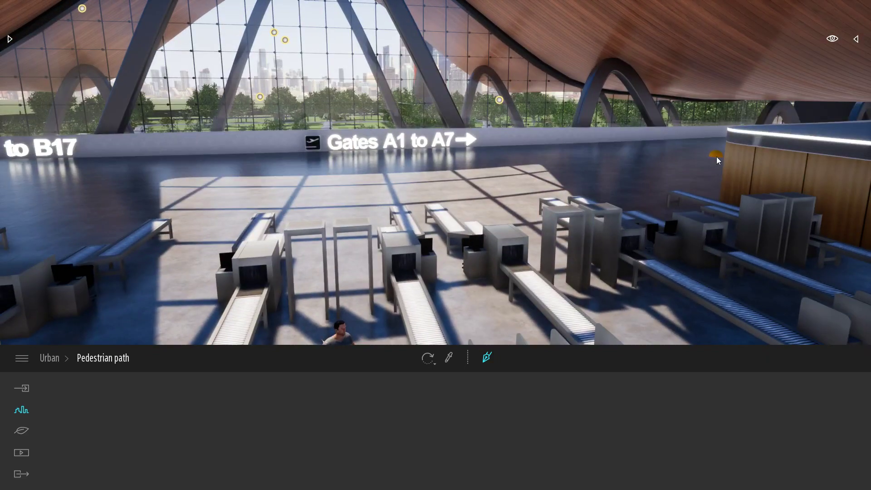
pyautogui.moveTo(307, 186); pyautogui.dragTo(256, 180, button='right')
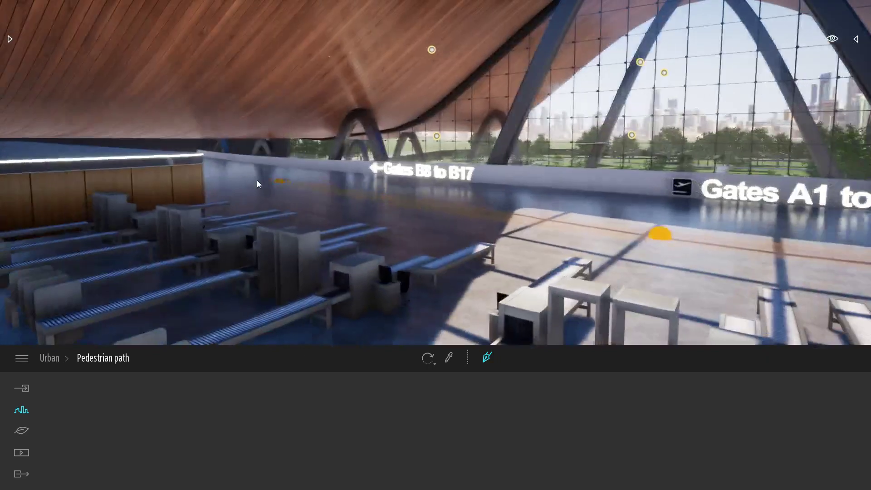
pyautogui.doubleClick(475, 202)
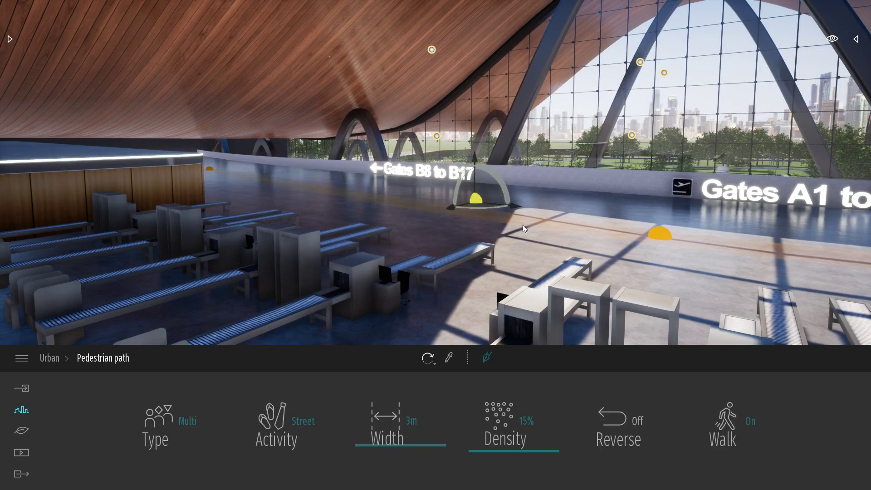
pyautogui.press('s')
pyautogui.moveTo(596, 246); pyautogui.dragTo(611, 248, button='right')
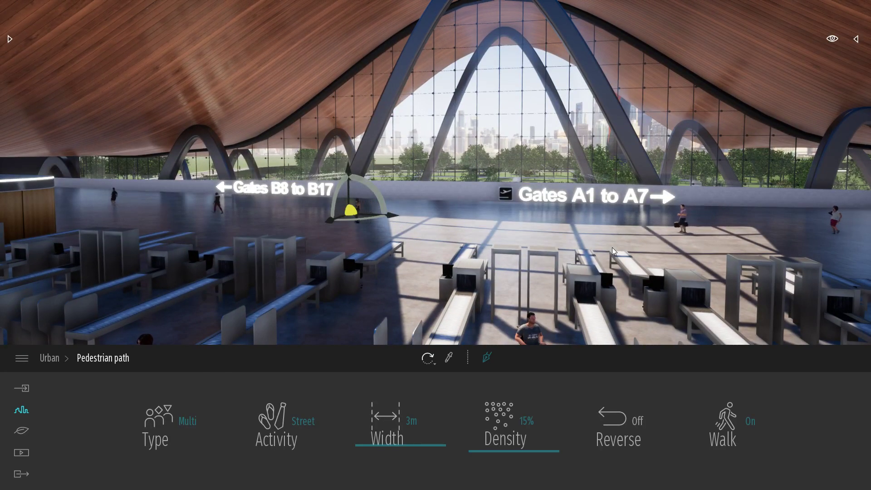
pyautogui.press('s')
pyautogui.moveTo(624, 241); pyautogui.dragTo(614, 244, button='right')
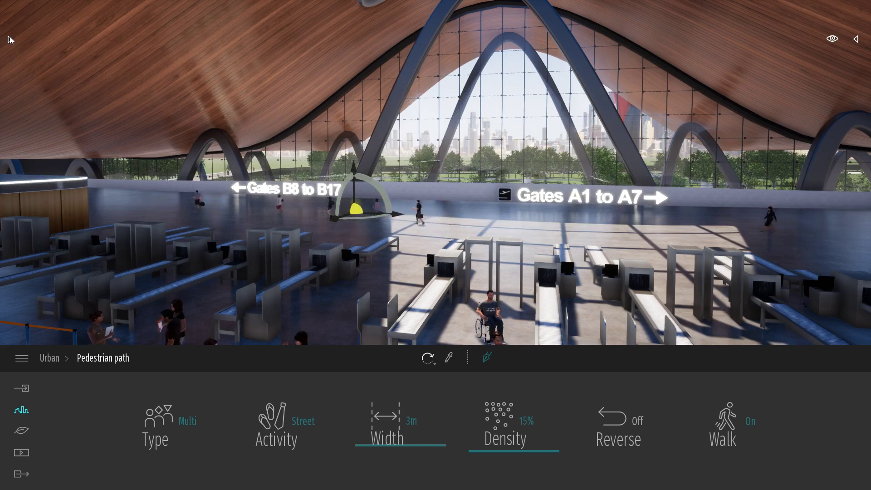
# Step: Look over the top-level categories of the asset library, including the User library, and close it
pyautogui.click(10, 38)
pyautogui.click(17, 49)
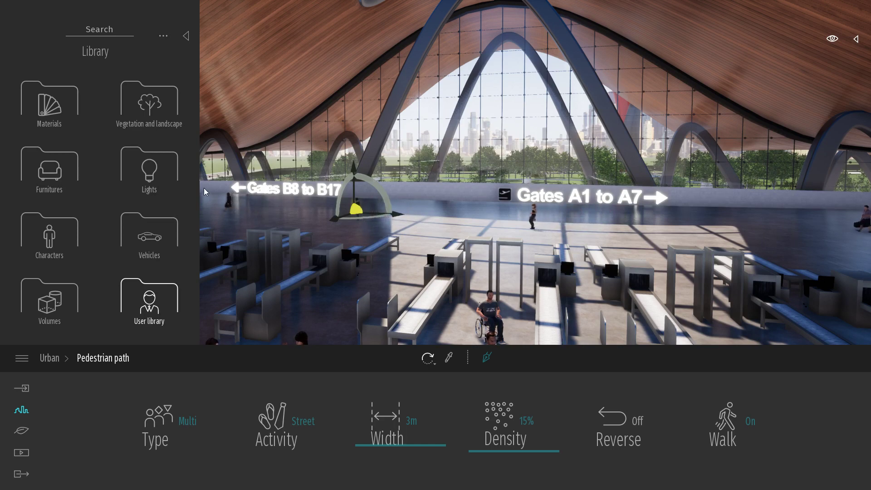
pyautogui.click(186, 36)
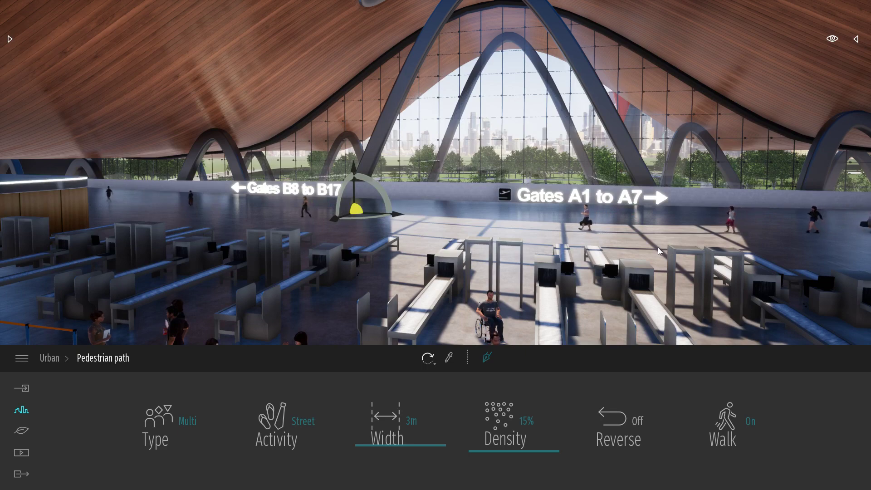
# Step: Set the pedestrian path's activity to Travel and its width to 10 m, and finish editing the path
pyautogui.moveTo(658, 248); pyautogui.dragTo(678, 248, button='right')
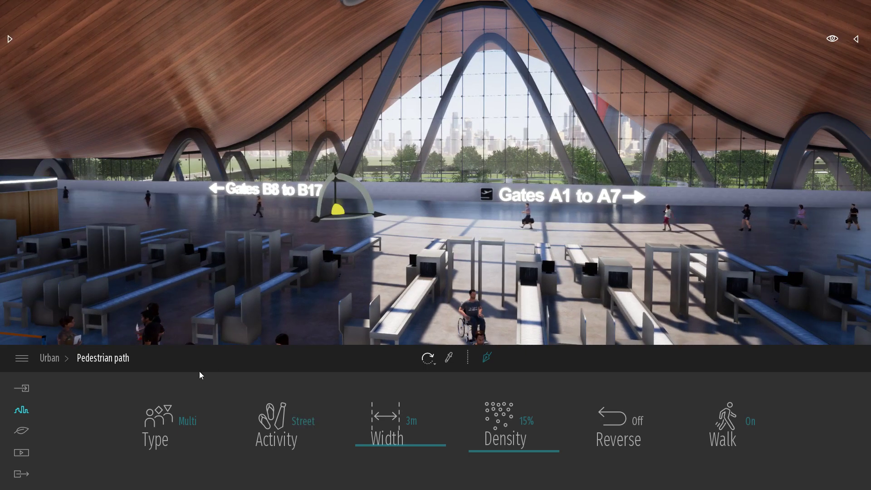
pyautogui.moveTo(164, 410)
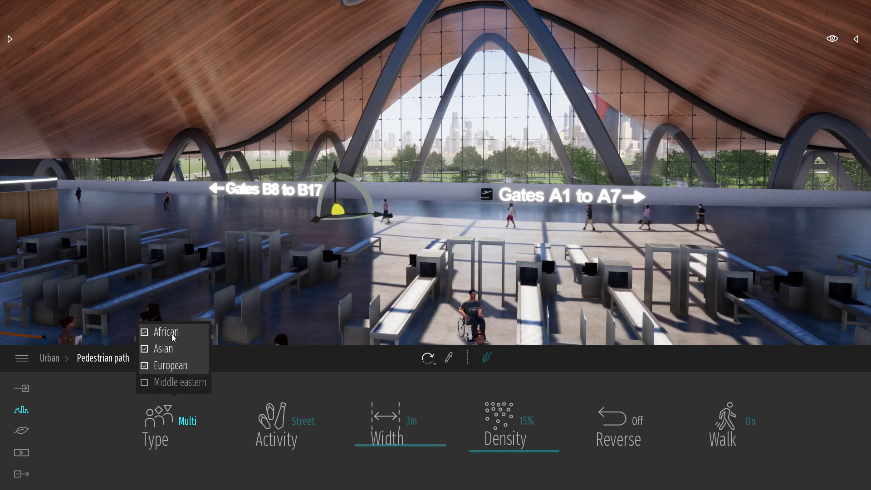
pyautogui.moveTo(281, 419)
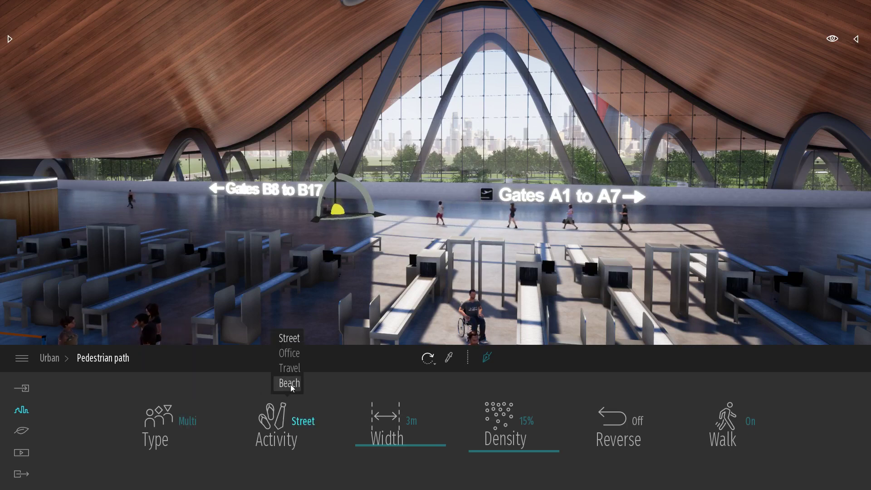
pyautogui.click(290, 368)
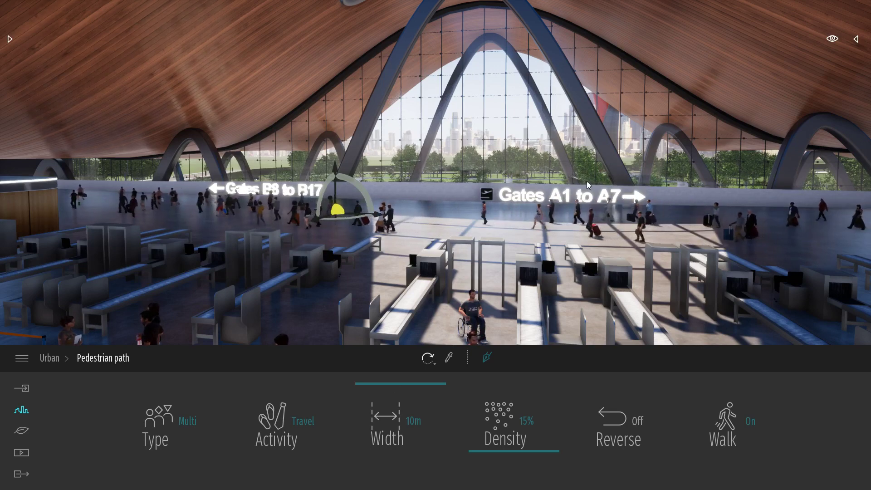
pyautogui.press('Escape')
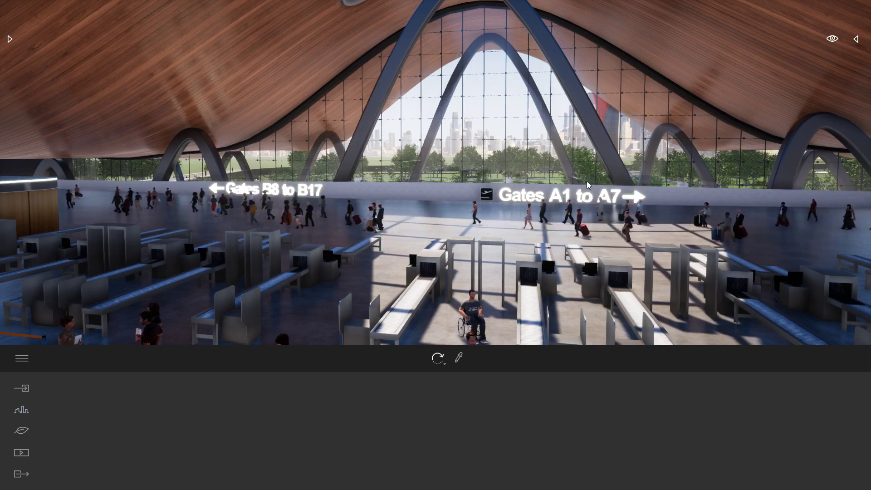
# Step: Show the hidden Interior folder in the scenegraph and close the scene list
pyautogui.click(857, 40)
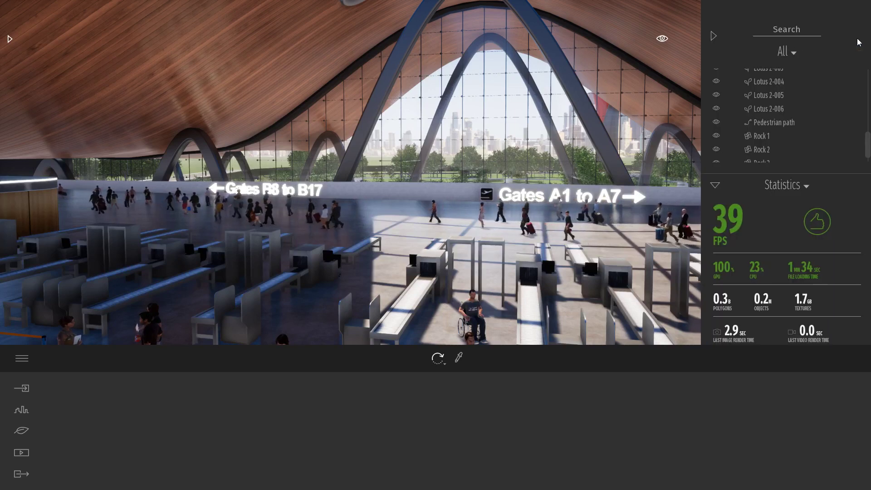
pyautogui.click(712, 186)
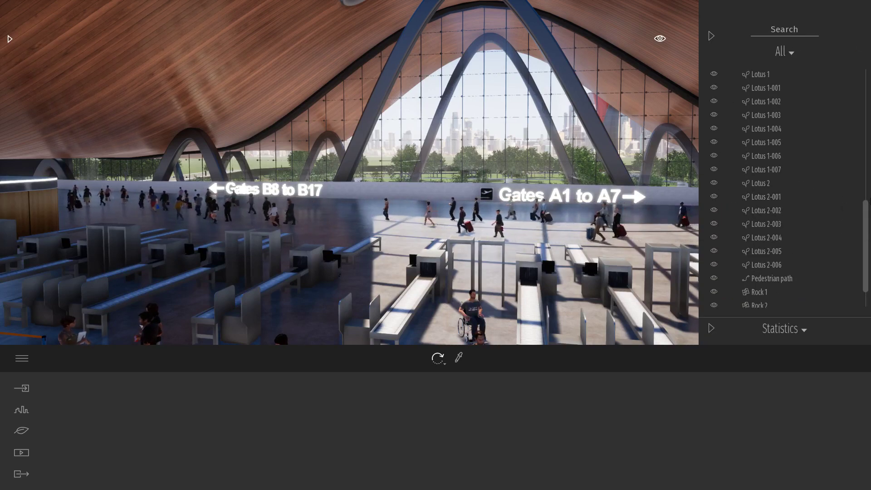
pyautogui.scroll(10, 783, 188)
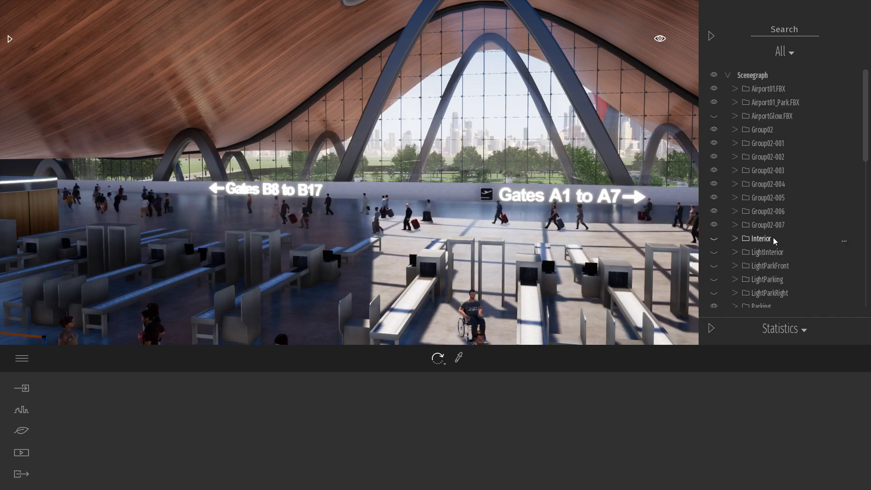
pyautogui.press('d')
pyautogui.moveTo(642, 214); pyautogui.dragTo(549, 215, button='right')
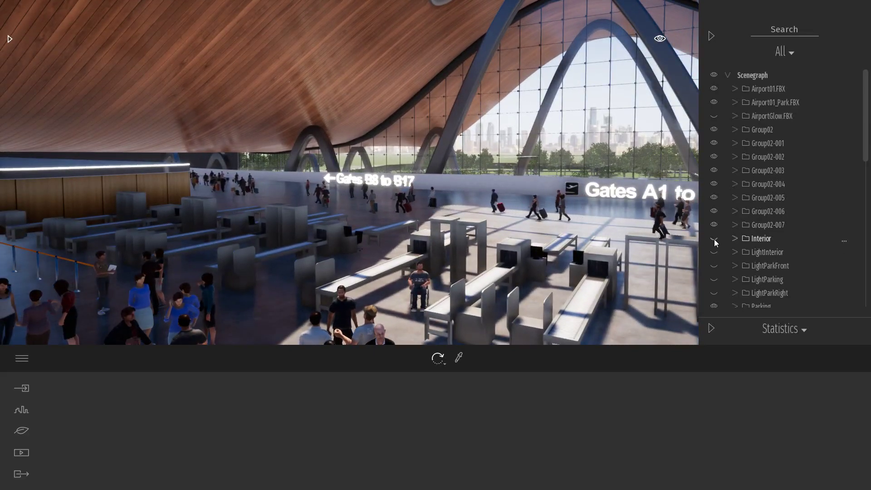
pyautogui.click(713, 239)
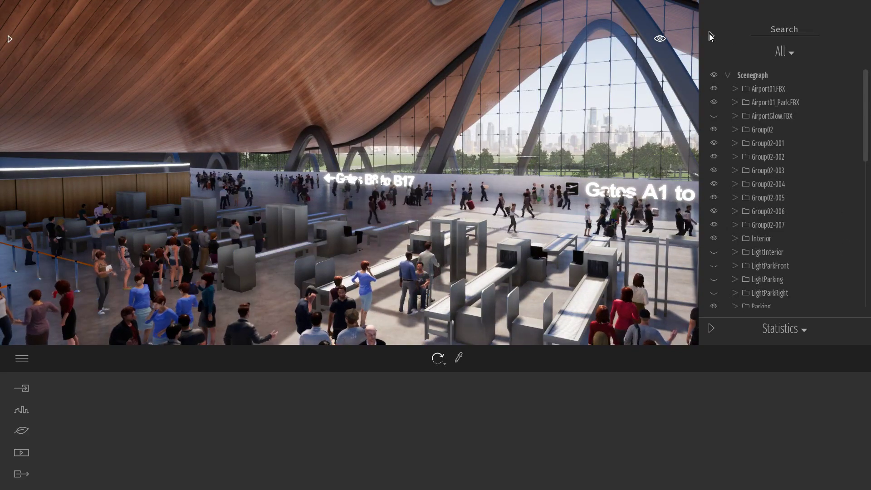
pyautogui.click(710, 35)
# Step: Draw a vehicle path along the full length of the road between the terminal's glass front and the hedge
pyautogui.moveTo(723, 113)
pyautogui.mouseDown(button='right')
pyautogui.moveTo(472, 119)
pyautogui.moveTo(706, 114)
pyautogui.mouseUp(button='right')
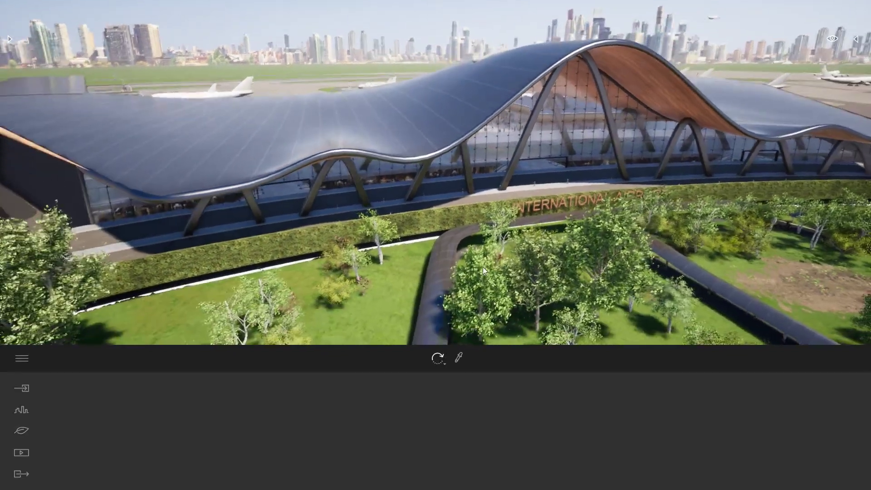
pyautogui.click(24, 413)
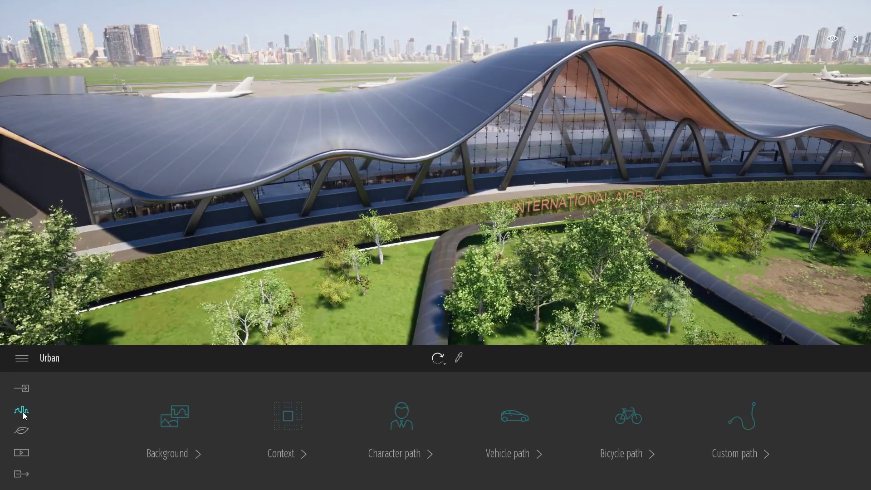
pyautogui.click(534, 421)
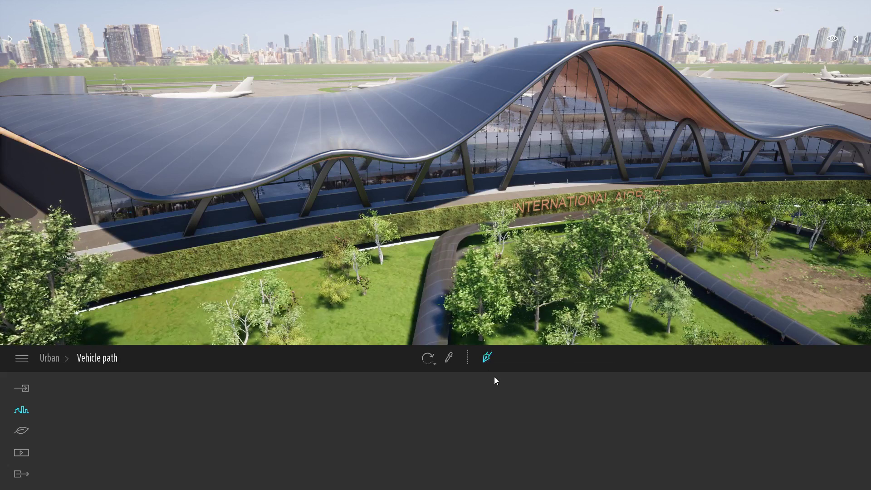
pyautogui.moveTo(812, 180); pyautogui.dragTo(824, 168, button='right')
pyautogui.click(829, 162)
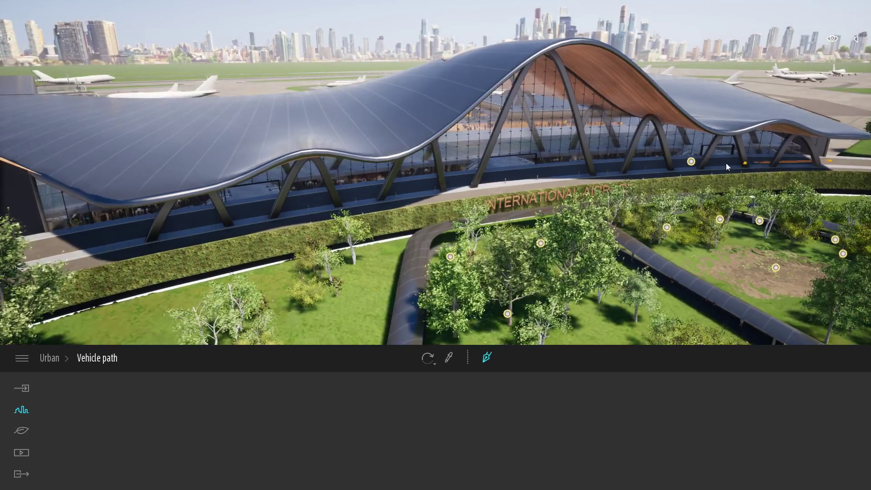
pyautogui.click(680, 163)
pyautogui.click(546, 172)
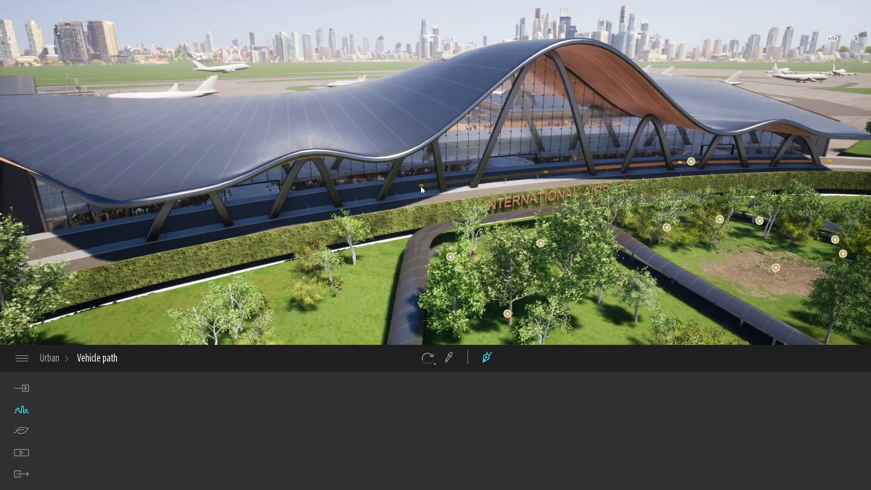
pyautogui.click(420, 186)
pyautogui.click(254, 211)
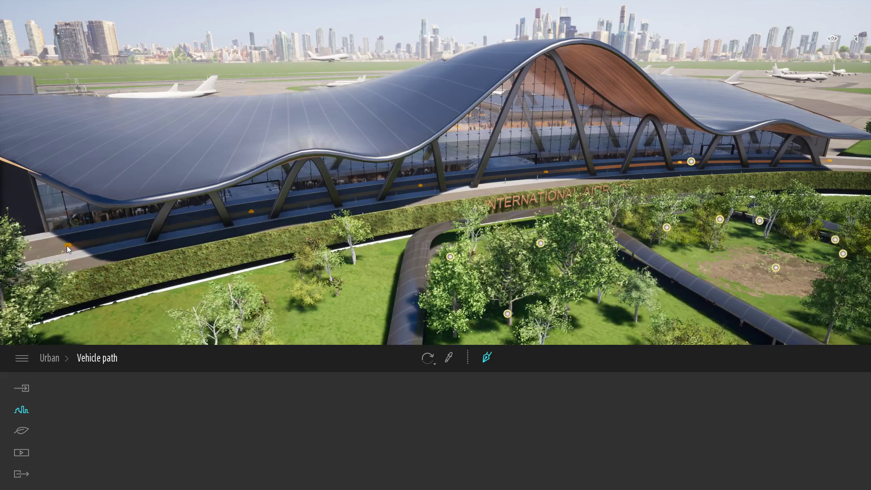
pyautogui.moveTo(56, 252)
pyautogui.mouseDown(button='right')
pyautogui.moveTo(18, 257)
pyautogui.moveTo(28, 256)
pyautogui.mouseUp(button='right')
pyautogui.click(14, 257)
pyautogui.press('Escape')
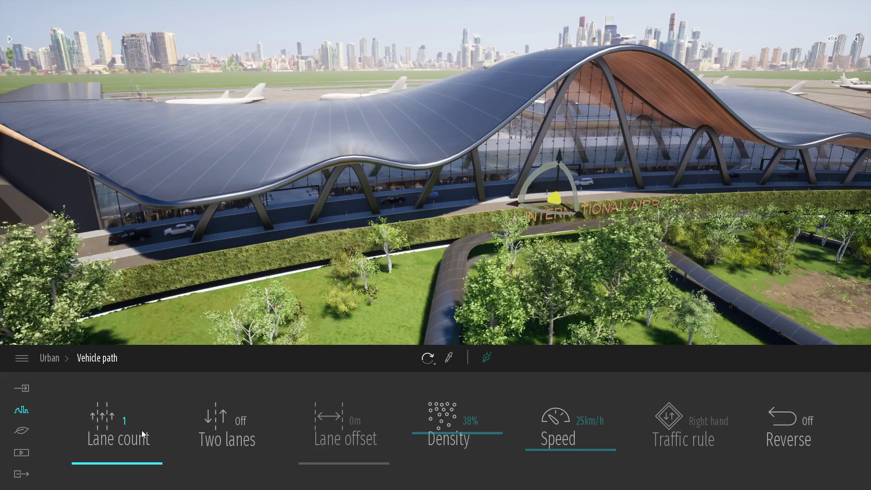
# Step: Set the vehicle path to 2 lanes, 44% density and a speed of 16 km/h, and finish editing it
pyautogui.moveTo(118, 462); pyautogui.dragTo(118, 447)
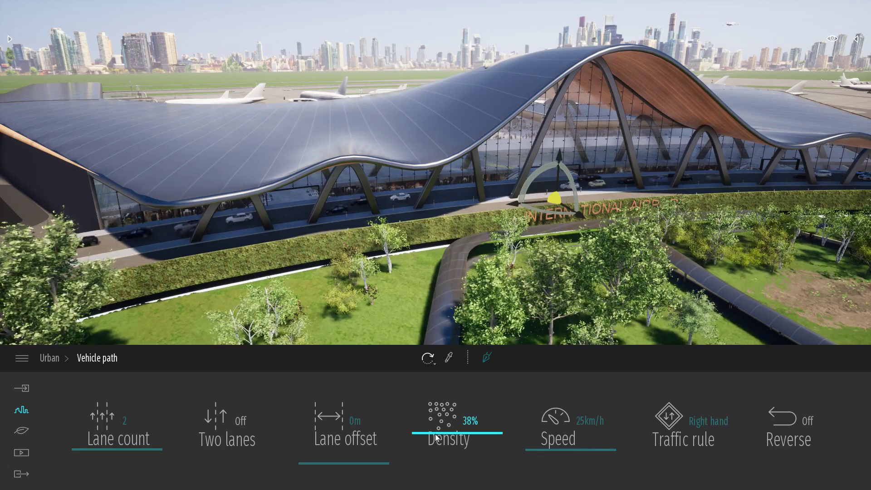
pyautogui.moveTo(442, 429); pyautogui.dragTo(443, 408)
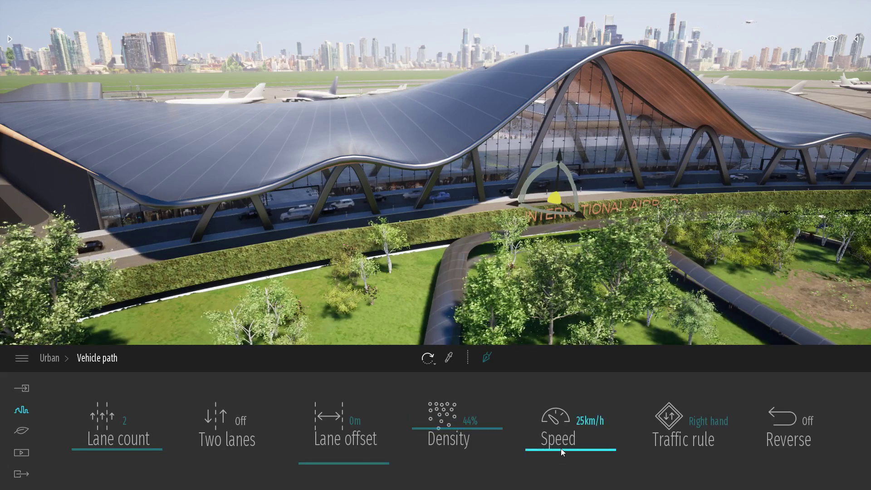
pyautogui.moveTo(561, 448)
pyautogui.mouseDown()
pyautogui.moveTo(552, 373)
pyautogui.moveTo(553, 453)
pyautogui.mouseUp()
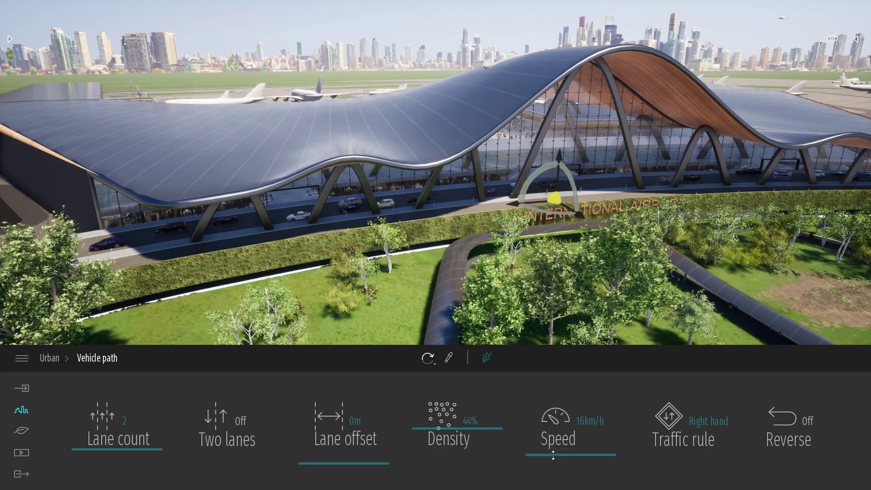
pyautogui.click(674, 128)
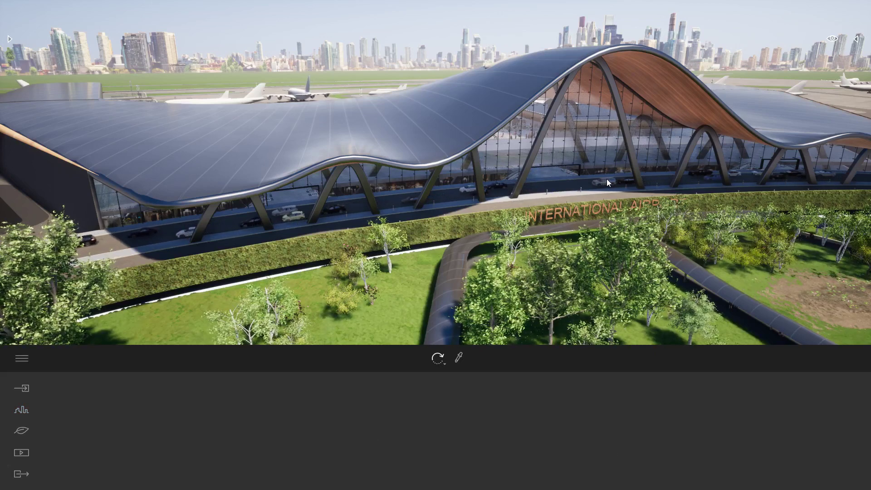
# Step: Set the day time to 00:00 to view the airport's night lighting, and return it to daytime at 12:54
pyautogui.click(832, 39)
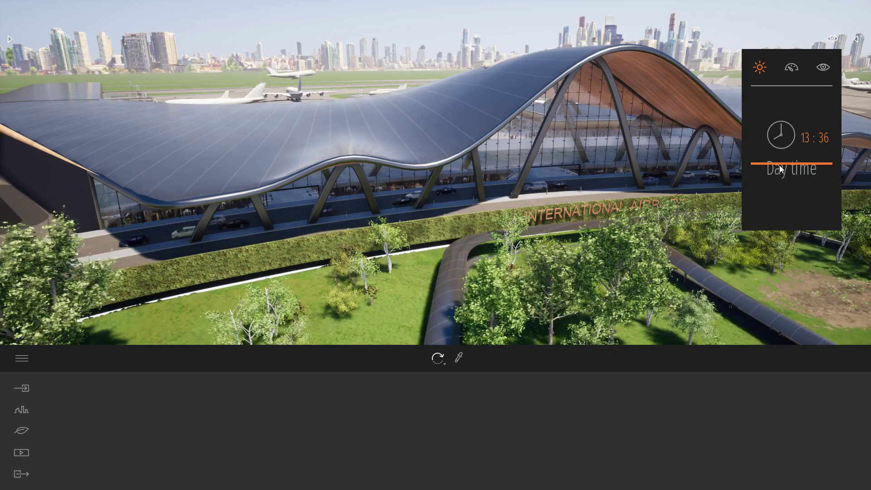
pyautogui.moveTo(781, 169); pyautogui.dragTo(784, 213)
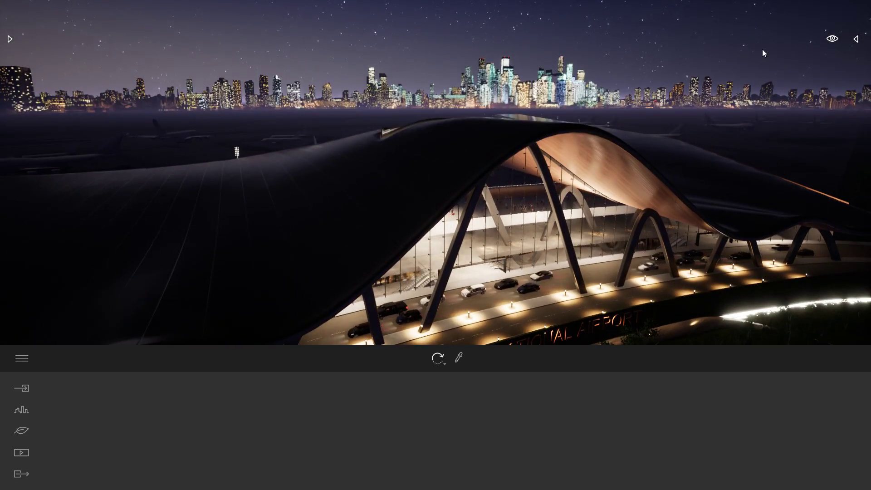
pyautogui.click(833, 39)
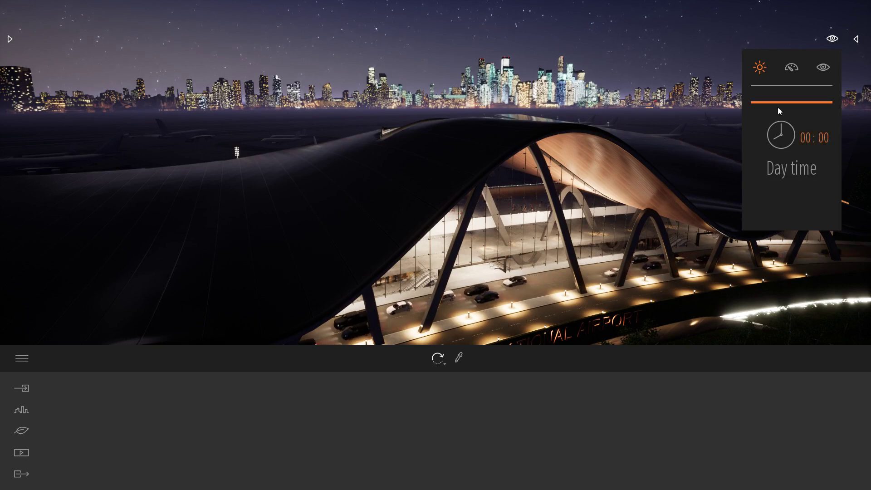
pyautogui.moveTo(777, 104); pyautogui.dragTo(778, 161)
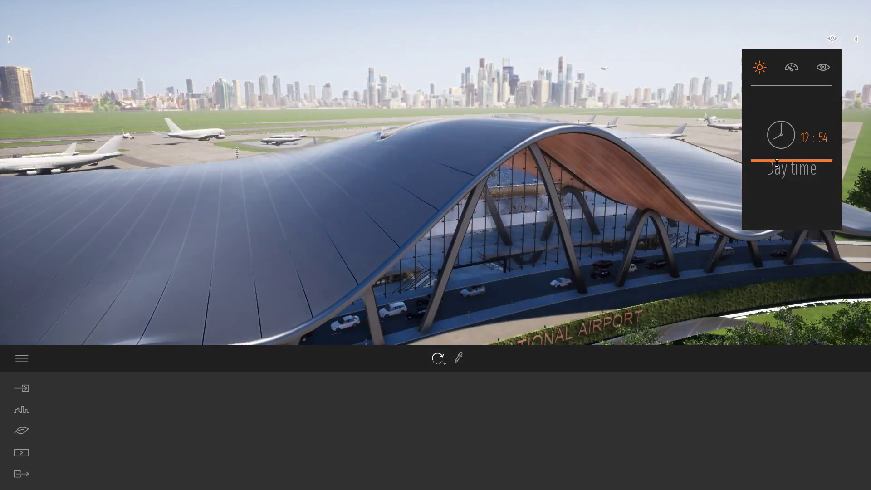
# Step: Try the Town and Countryside pictures as the urban background and switch back to City
pyautogui.click(23, 411)
pyautogui.click(187, 415)
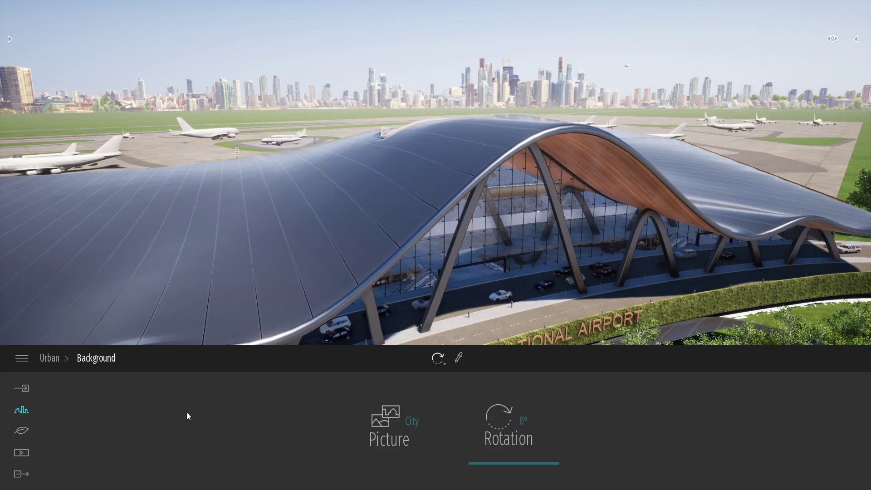
pyautogui.click(378, 423)
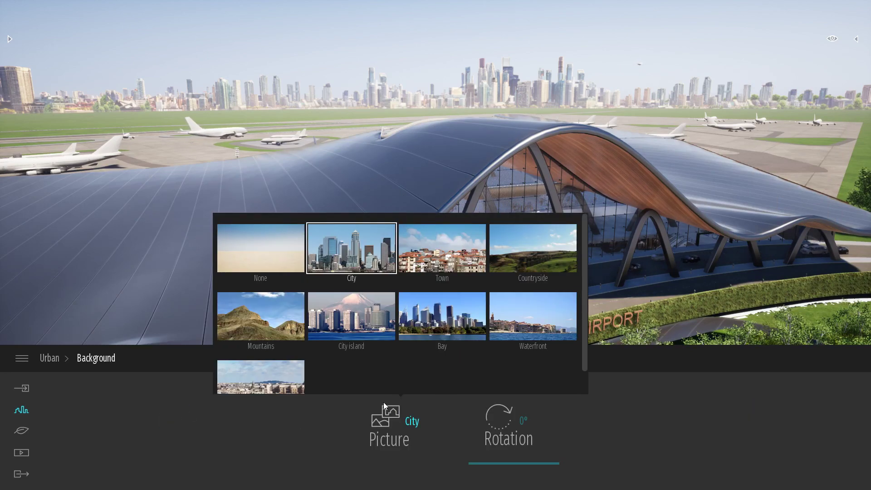
pyautogui.click(430, 272)
pyautogui.click(506, 272)
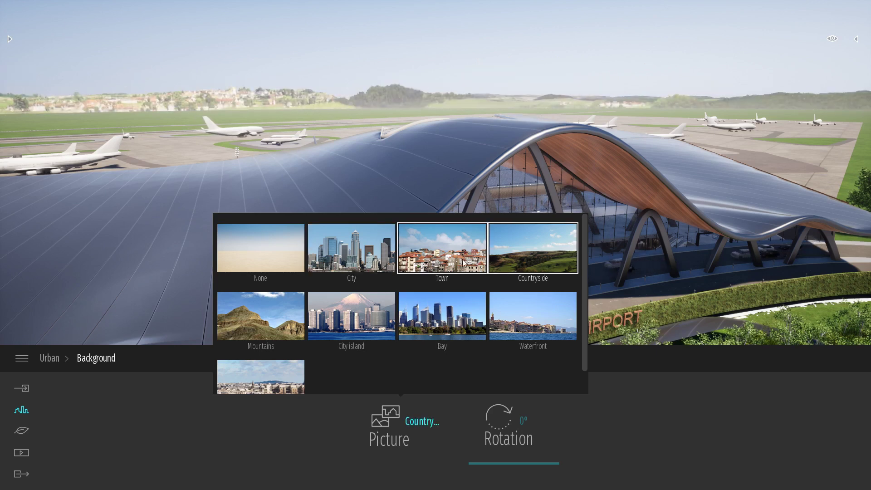
pyautogui.click(343, 260)
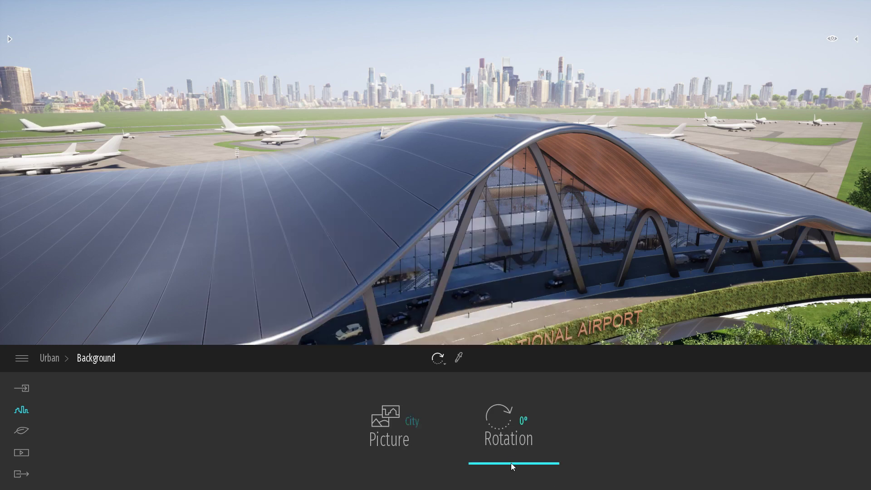
# Step: Rotate the City background picture to 125° behind the terminal
pyautogui.moveTo(512, 467); pyautogui.dragTo(521, 436)
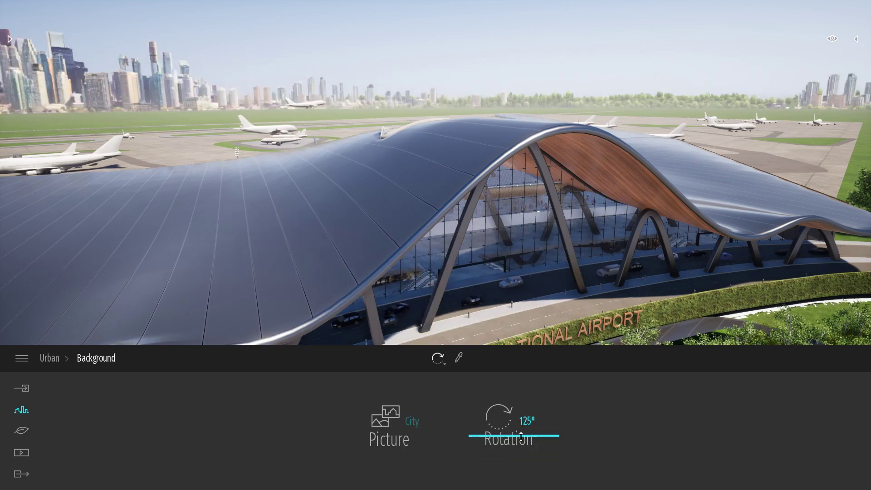
pyautogui.keyDown('shift'); pyautogui.moveTo(665, 177); pyautogui.dragTo(512, 137, button='middle'); pyautogui.keyUp('shift')
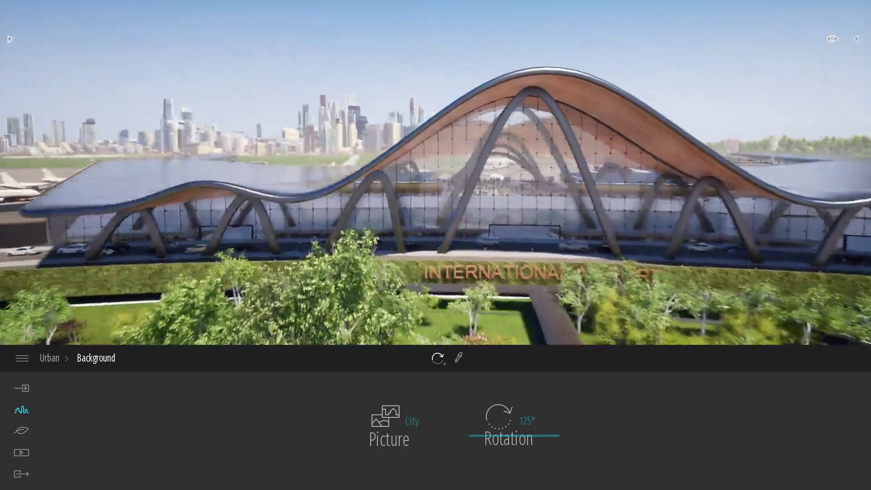
pyautogui.press('s')
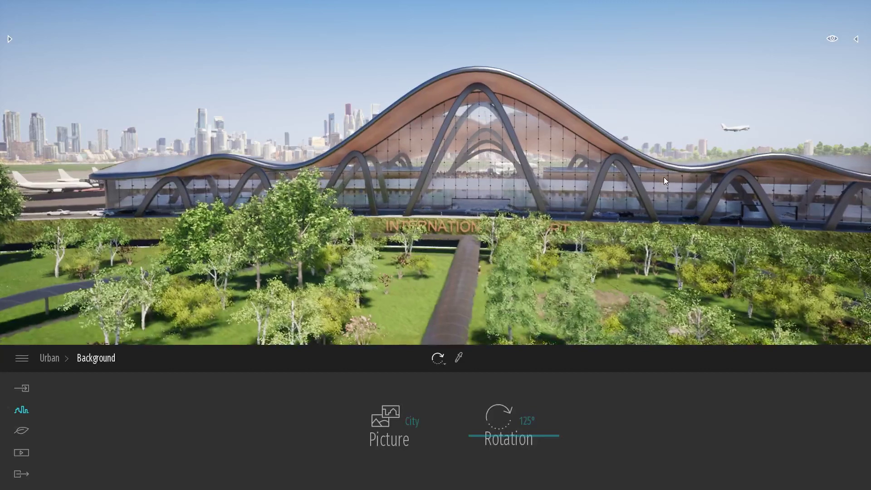
pyautogui.moveTo(664, 177); pyautogui.dragTo(638, 172, button='right')
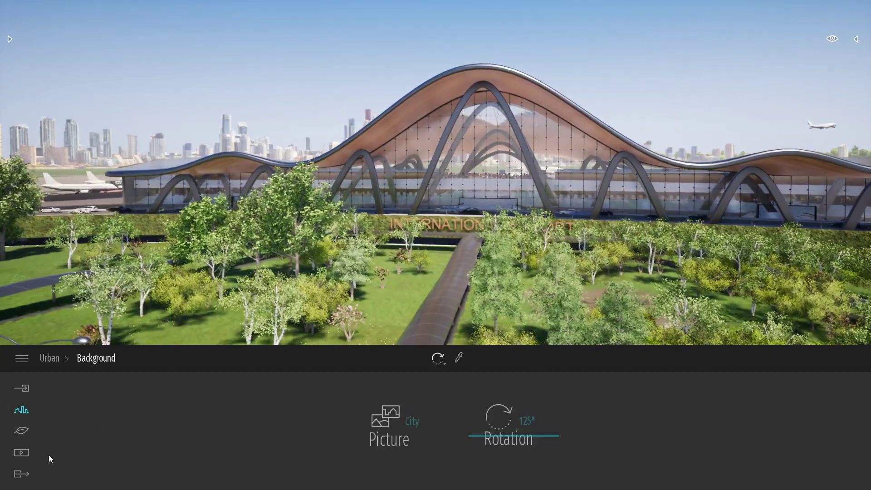
# Step: Open the media options and view the terminal's facade from lower viewpoints across the garden
pyautogui.click(26, 451)
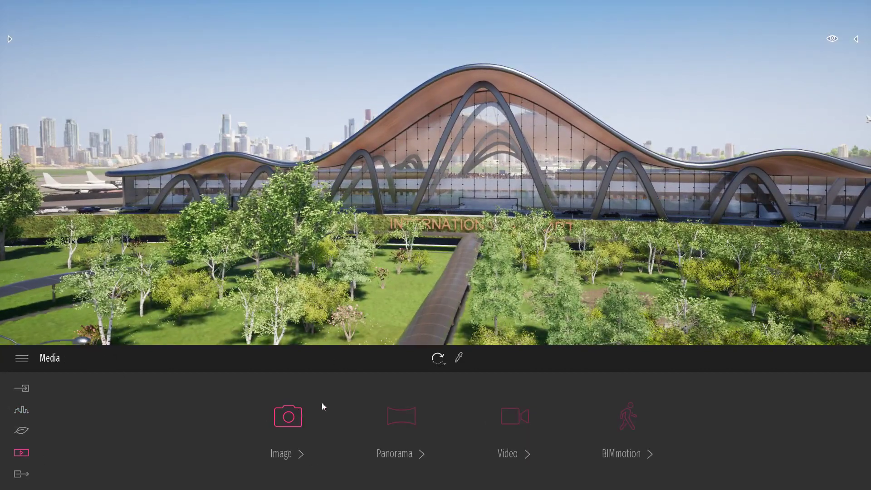
pyautogui.press('d')
pyautogui.moveTo(597, 242); pyautogui.dragTo(514, 223, button='right')
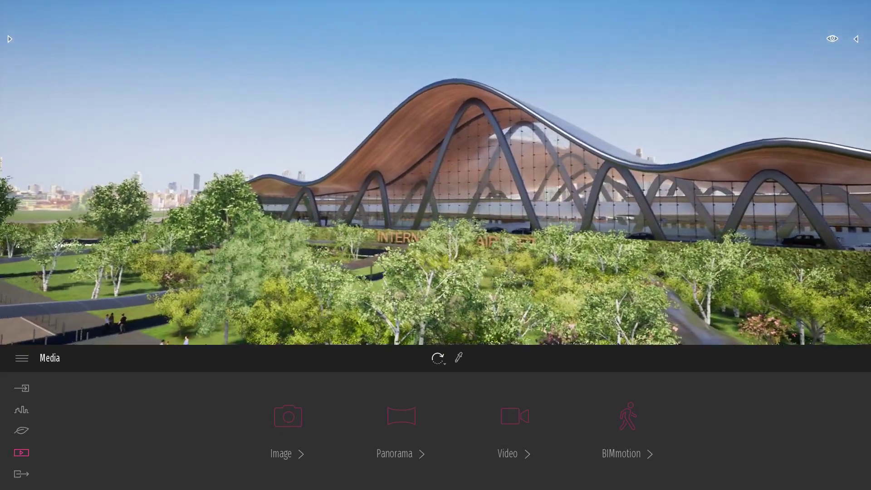
pyautogui.moveTo(657, 250)
pyautogui.mouseDown(button='right')
pyautogui.moveTo(615, 248)
pyautogui.moveTo(654, 263)
pyautogui.moveTo(651, 247)
pyautogui.mouseUp(button='right')
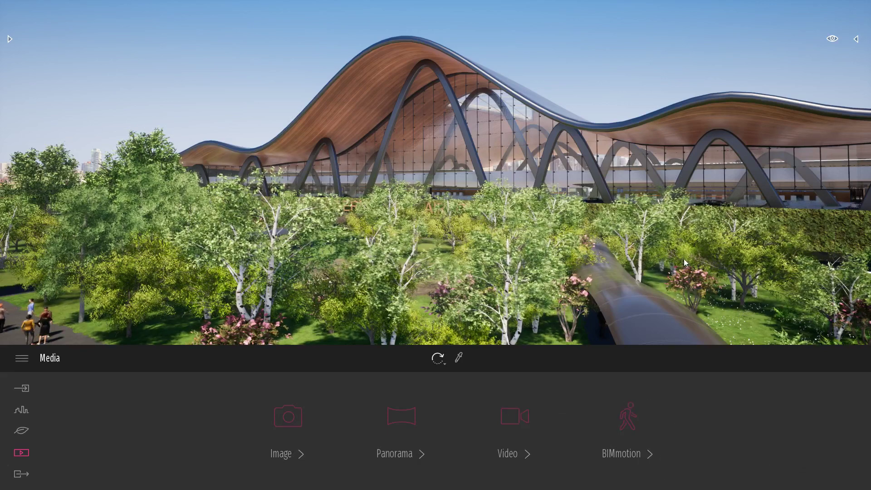
pyautogui.moveTo(684, 258); pyautogui.dragTo(645, 259, button='right')
pyautogui.press('q')
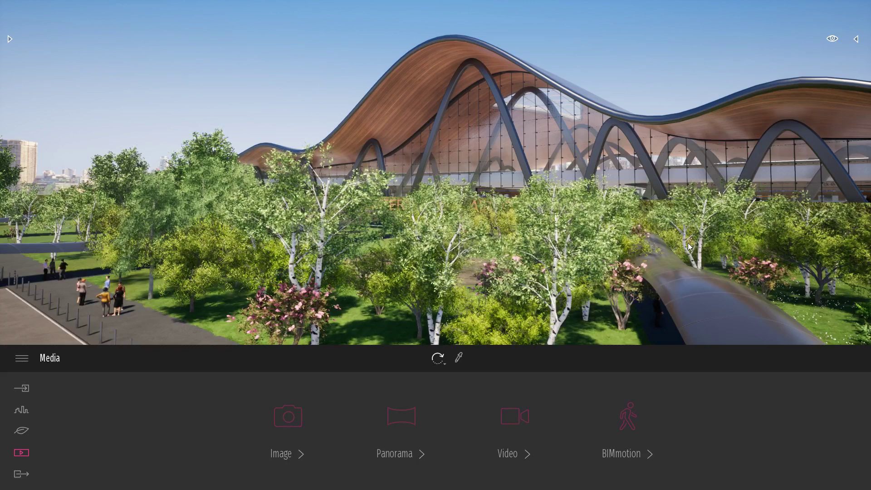
pyautogui.moveTo(640, 204); pyautogui.dragTo(687, 214, button='right')
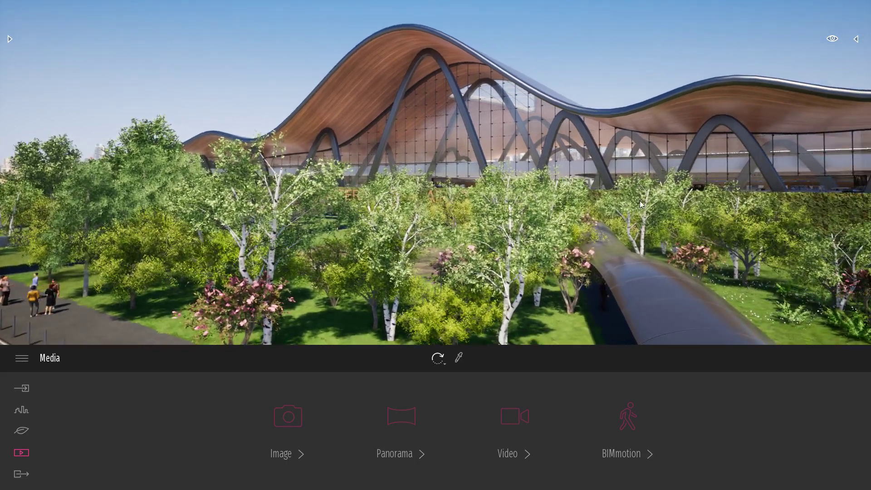
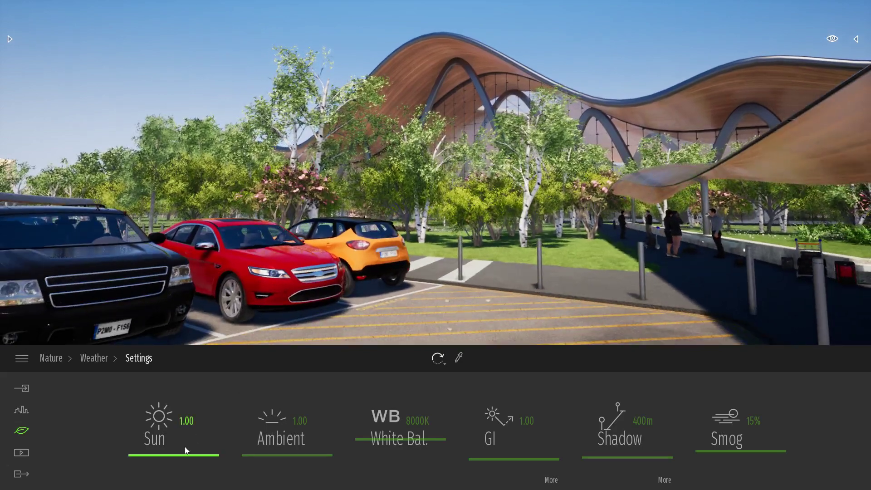
# Step: Try the sun intensity at 10.00 and the ambient light at 0, and reset both to 1
pyautogui.moveTo(181, 453); pyautogui.dragTo(185, 426)
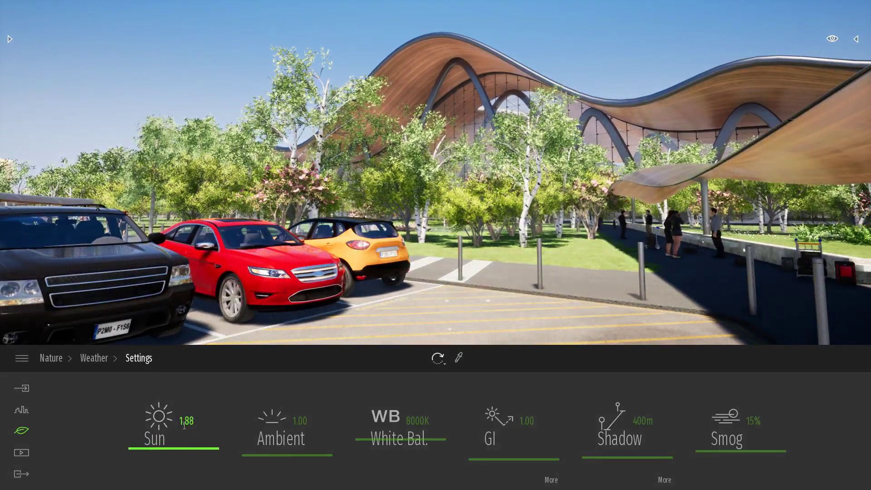
pyautogui.press('Return')
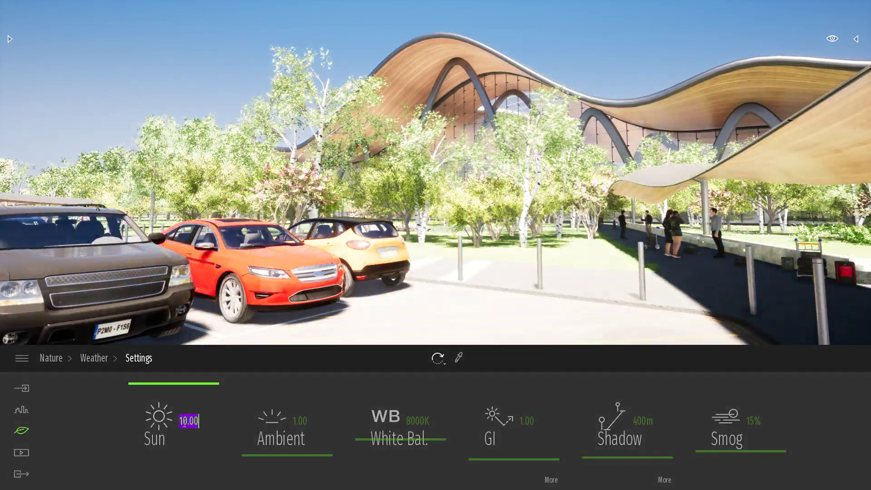
pyautogui.write('1')
pyautogui.press('Return')
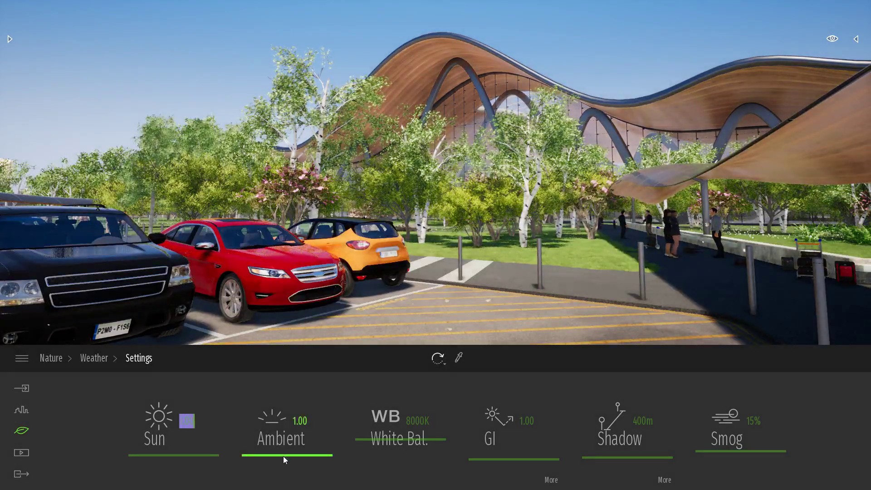
pyautogui.moveTo(283, 456); pyautogui.dragTo(285, 459)
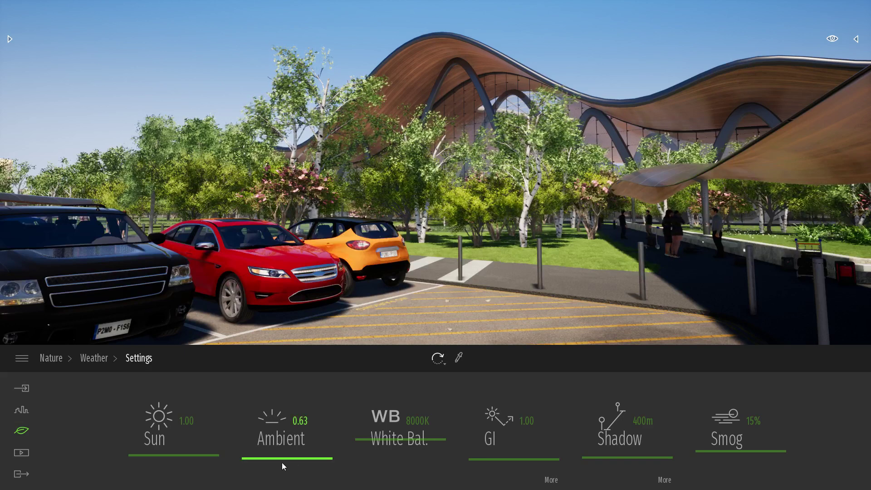
pyautogui.moveTo(279, 459); pyautogui.dragTo(282, 463)
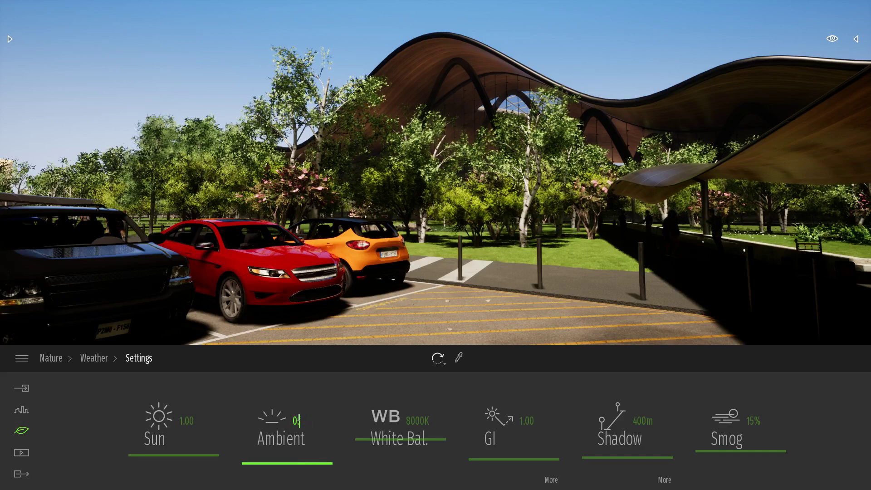
pyautogui.write('1')
pyautogui.press('Return')
# Step: Try warmer and cooler white balances and set the value to 9034K
pyautogui.moveTo(410, 442); pyautogui.dragTo(395, 391)
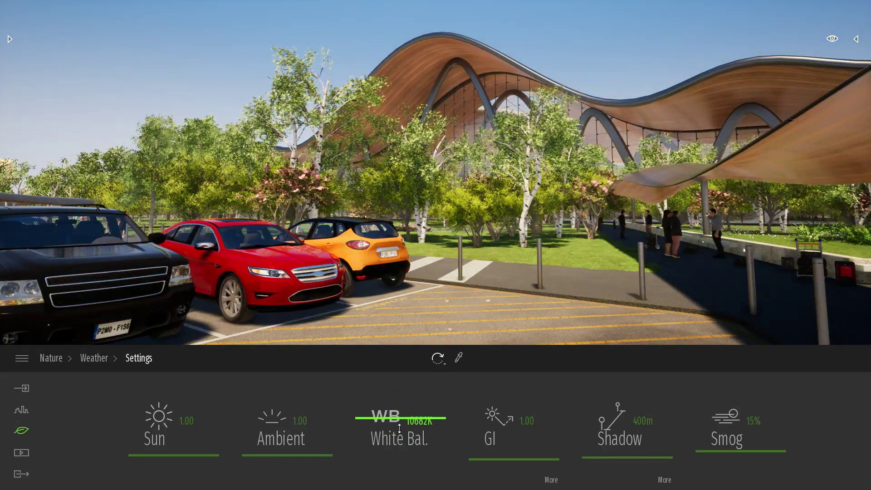
pyautogui.moveTo(399, 428); pyautogui.dragTo(402, 456)
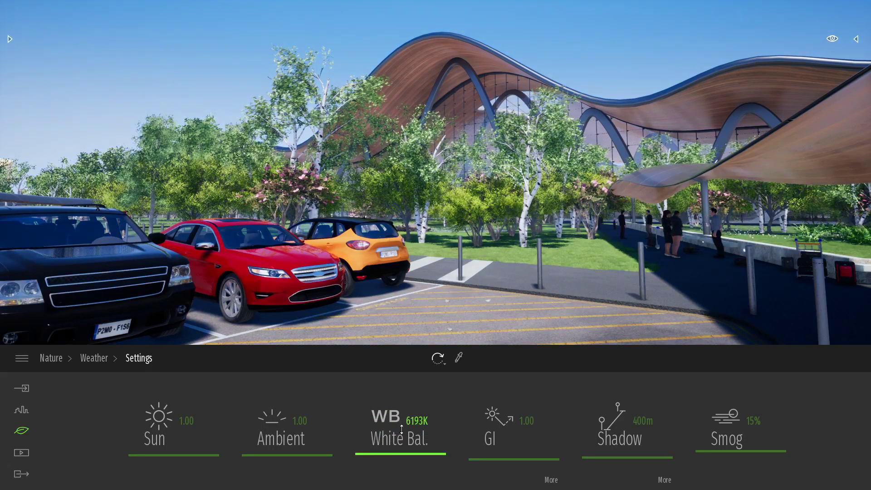
pyautogui.moveTo(401, 427); pyautogui.dragTo(401, 430)
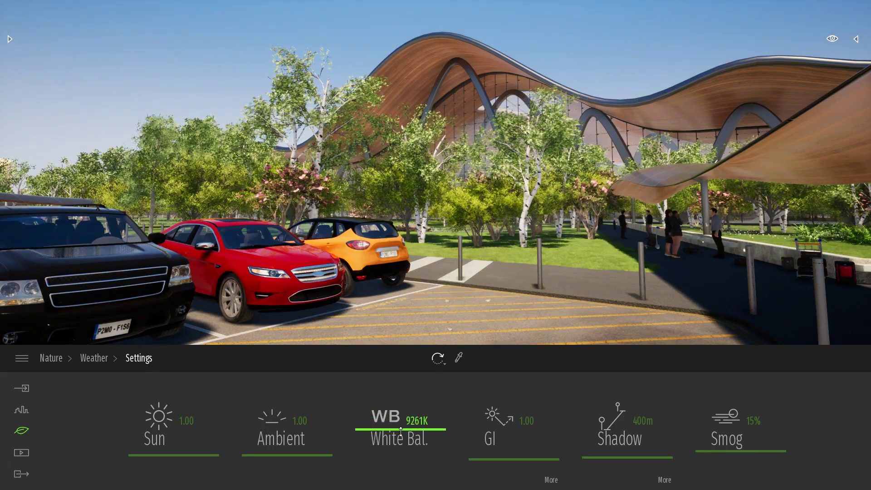
# Step: Try the global illumination at 3.98 and reset it to 1
pyautogui.moveTo(499, 460); pyautogui.dragTo(502, 447)
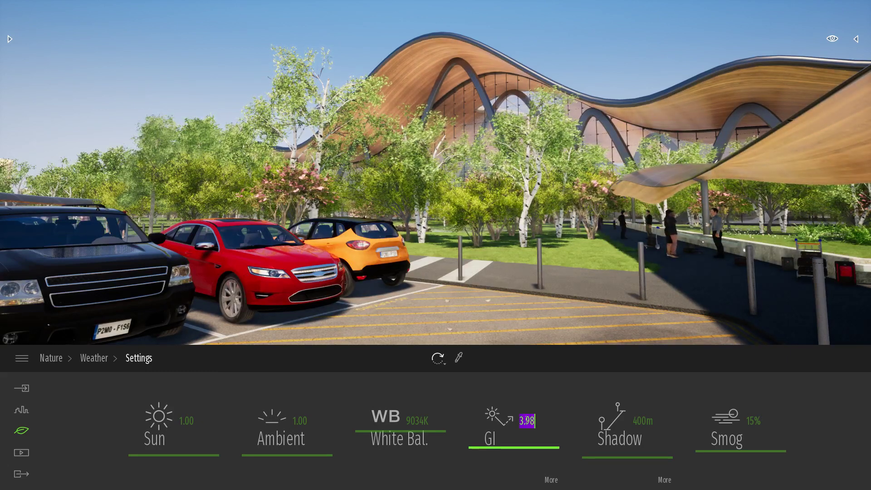
pyautogui.click(526, 420)
pyautogui.write('1')
pyautogui.press('Return')
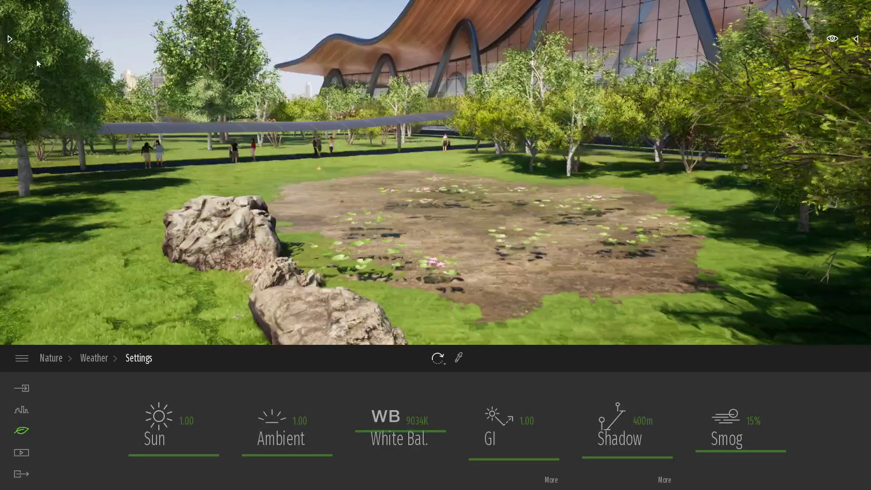
# Step: Place several Small fog bank particles from the furniture library around the pond and nearby trees
pyautogui.click(10, 39)
pyautogui.click(47, 178)
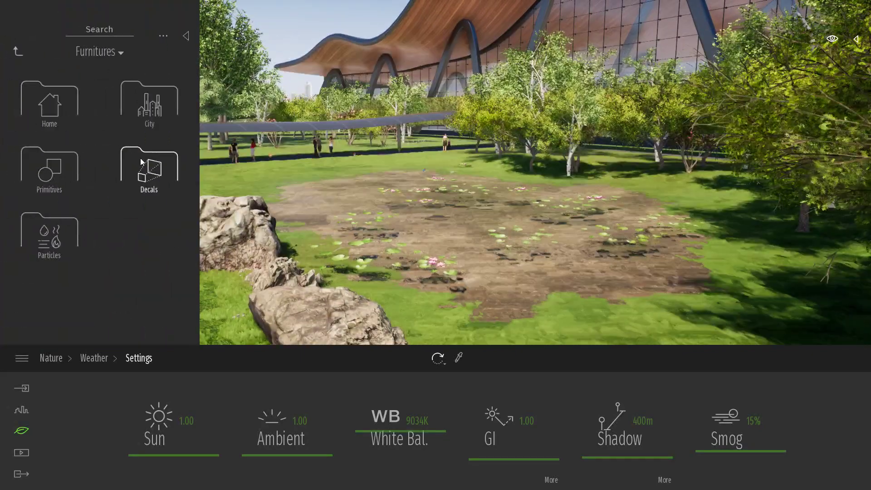
pyautogui.click(45, 227)
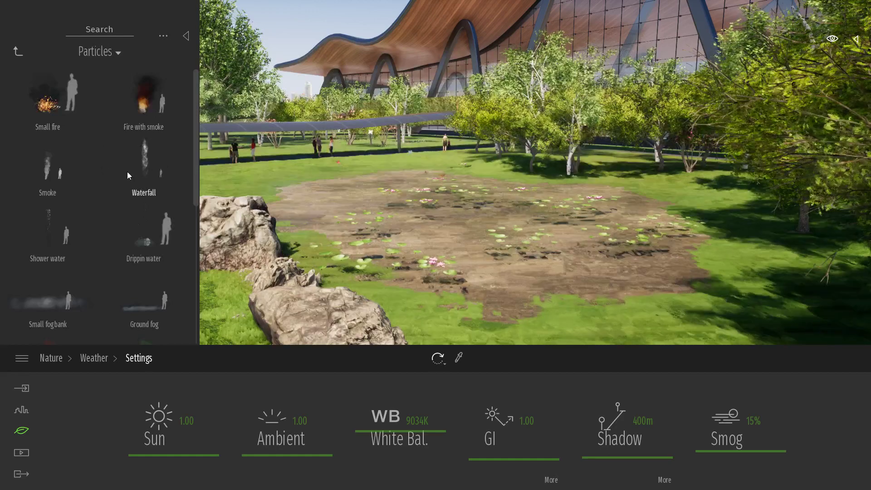
pyautogui.click(60, 281)
pyautogui.click(399, 154)
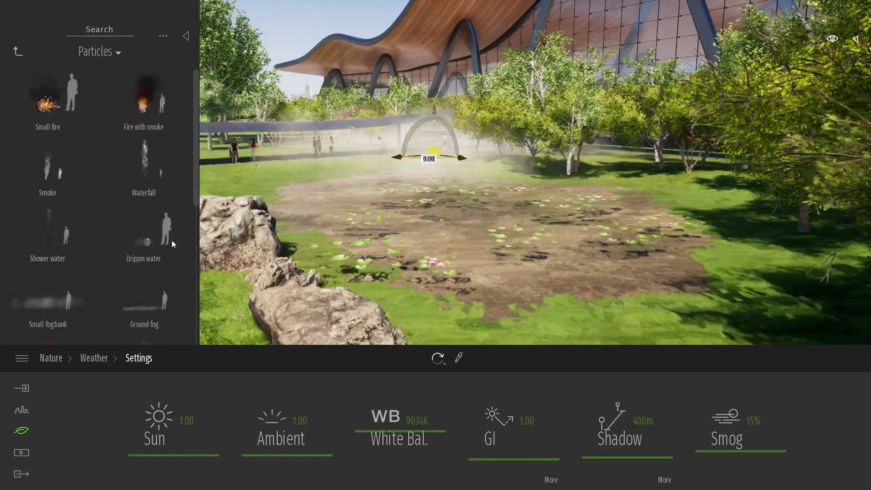
pyautogui.click(59, 295)
pyautogui.click(247, 161)
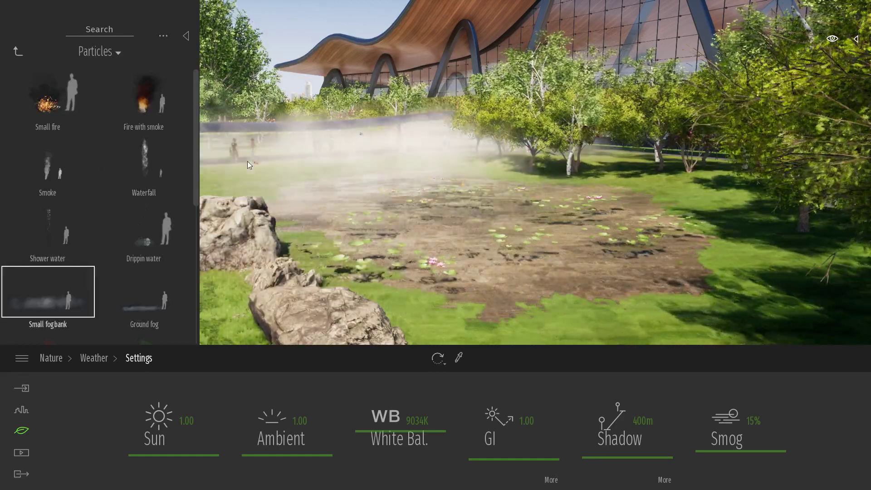
pyautogui.click(695, 166)
pyautogui.moveTo(721, 250); pyautogui.dragTo(725, 250, button='right')
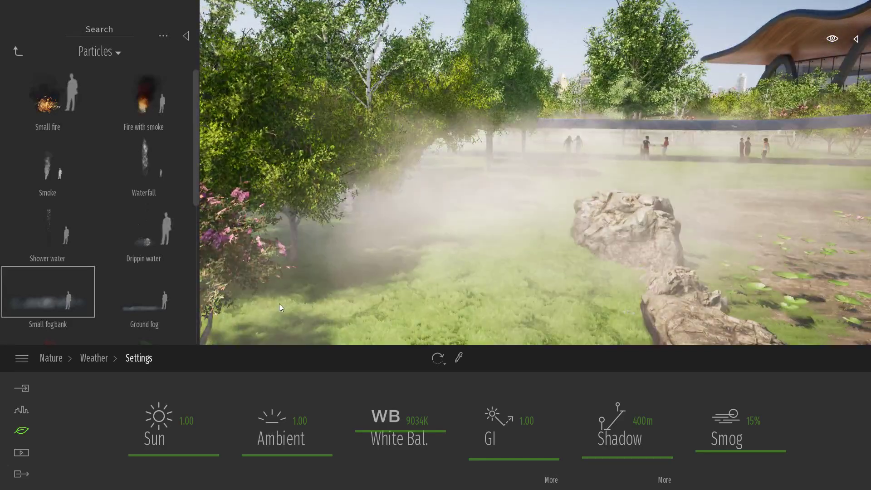
pyautogui.moveTo(281, 301); pyautogui.dragTo(599, 200, button='right')
# Step: Set the weather to rain and place a Ground fog particle over the pond
pyautogui.click(95, 358)
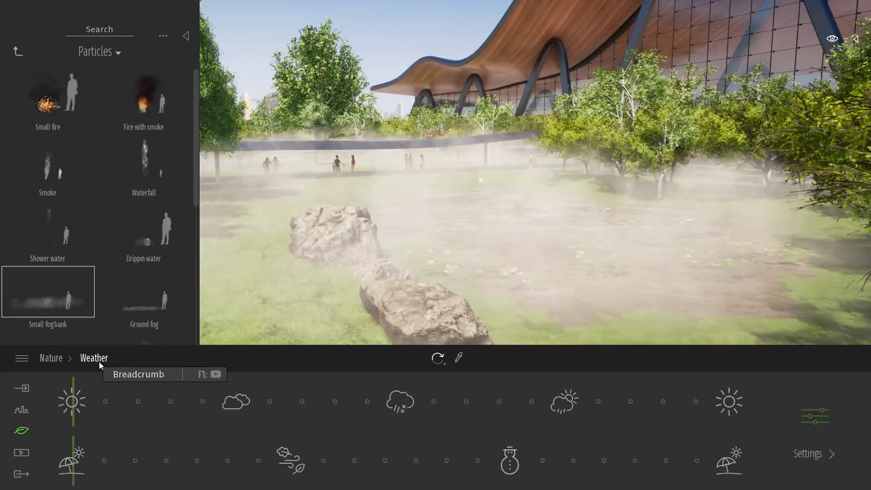
pyautogui.moveTo(191, 407); pyautogui.dragTo(402, 398)
pyautogui.click(145, 299)
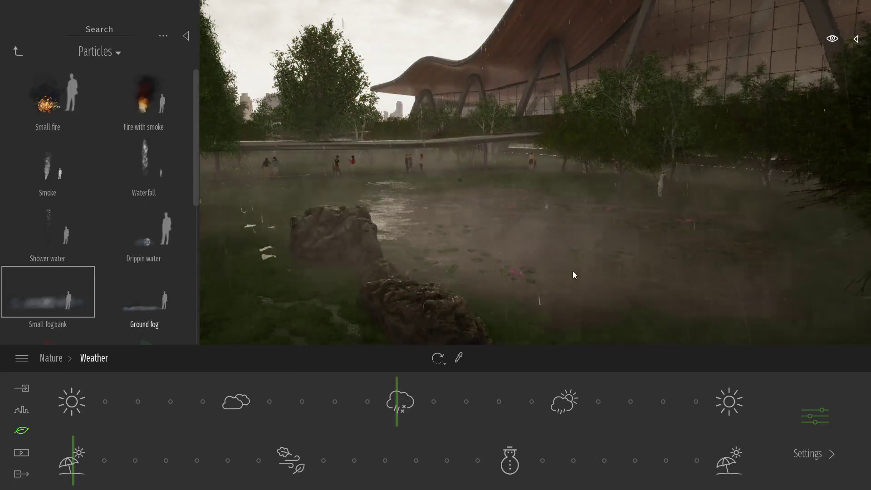
pyautogui.click(573, 270)
pyautogui.moveTo(635, 123); pyautogui.dragTo(675, 75, button='right')
pyautogui.moveTo(535, 199); pyautogui.dragTo(550, 162, button='middle')
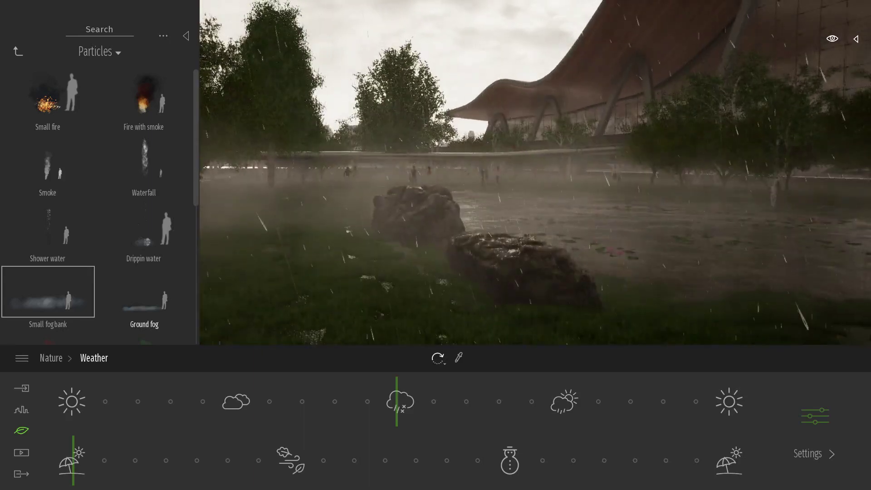
pyautogui.moveTo(635, 165); pyautogui.dragTo(674, 159, button='right')
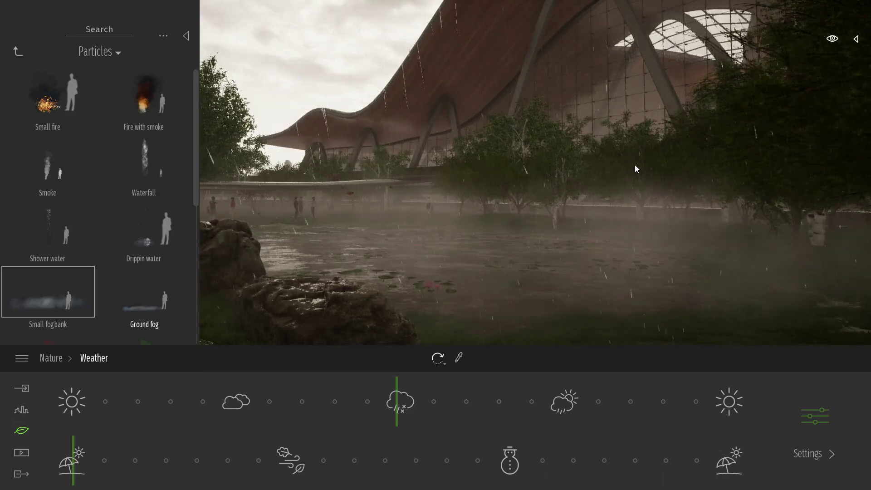
# Step: Return the weather to clear sun, go to the terminal's waiting hall and close the particle library
pyautogui.moveTo(398, 400); pyautogui.dragTo(72, 401)
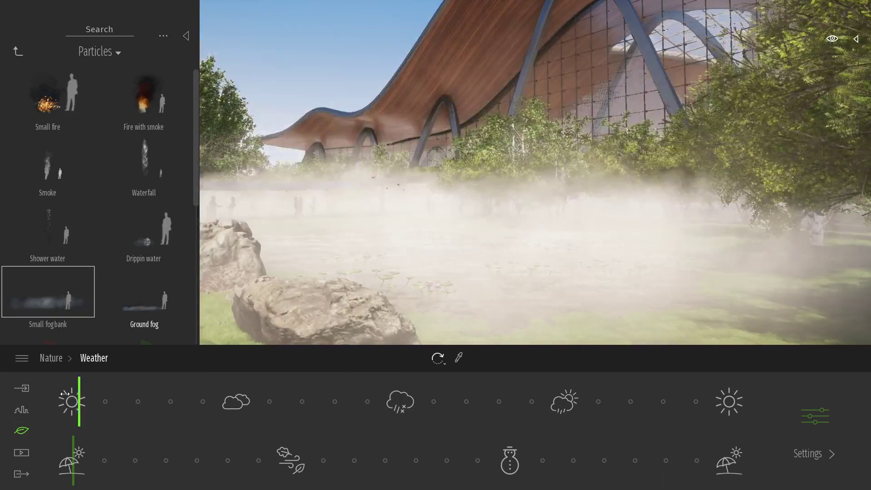
pyautogui.press('s')
pyautogui.moveTo(635, 154); pyautogui.dragTo(660, 162, button='right')
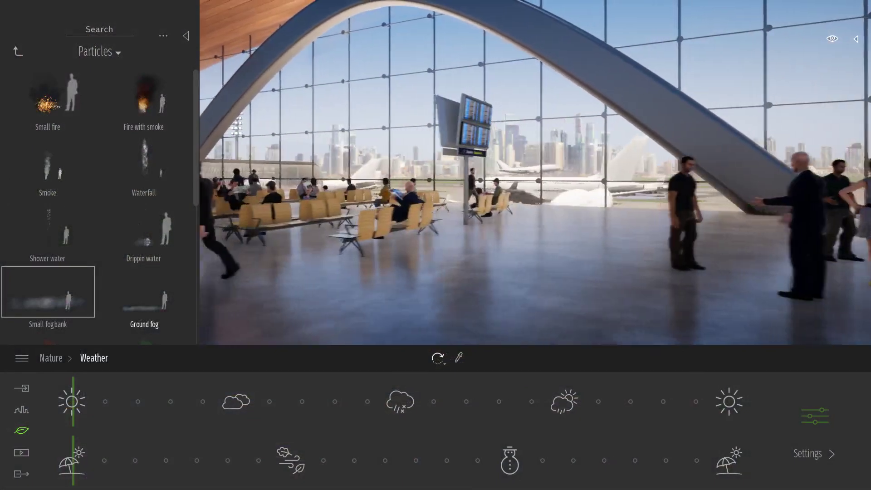
pyautogui.click(186, 36)
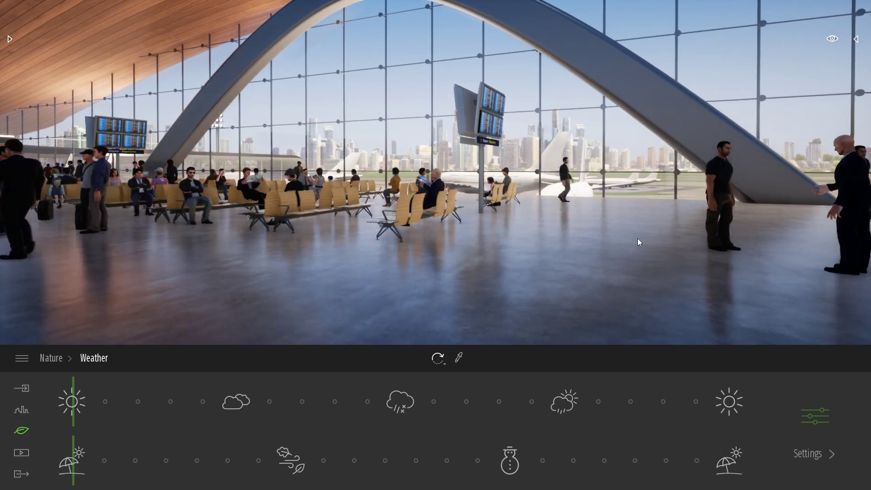
# Step: Set the reflection of the waiting hall's Polished concrete 01 floor to 93%
pyautogui.click(20, 453)
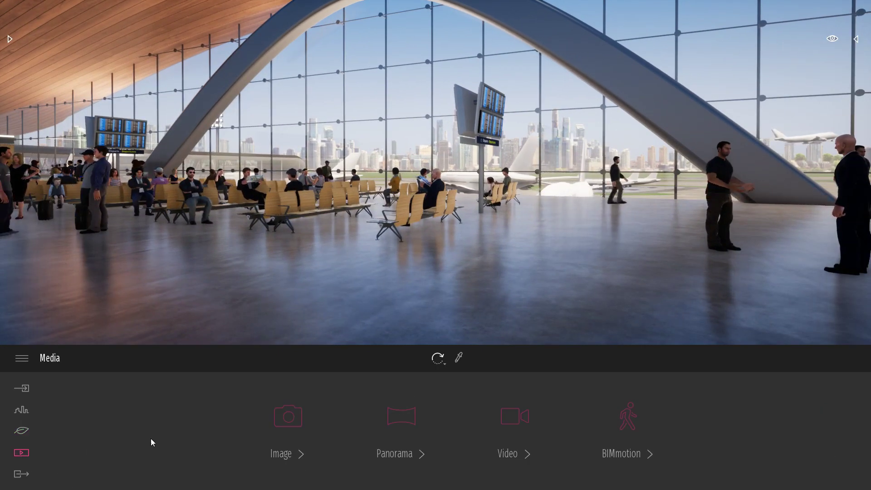
pyautogui.click(459, 358)
pyautogui.click(529, 287)
pyautogui.moveTo(441, 391); pyautogui.dragTo(441, 389)
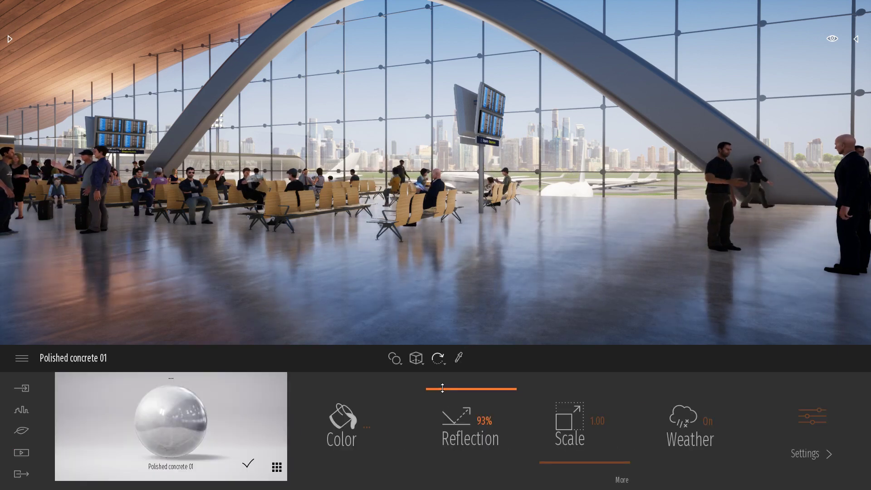
# Step: Create a new image of the waiting hall and reframe its view on the seats and departure boards
pyautogui.click(22, 452)
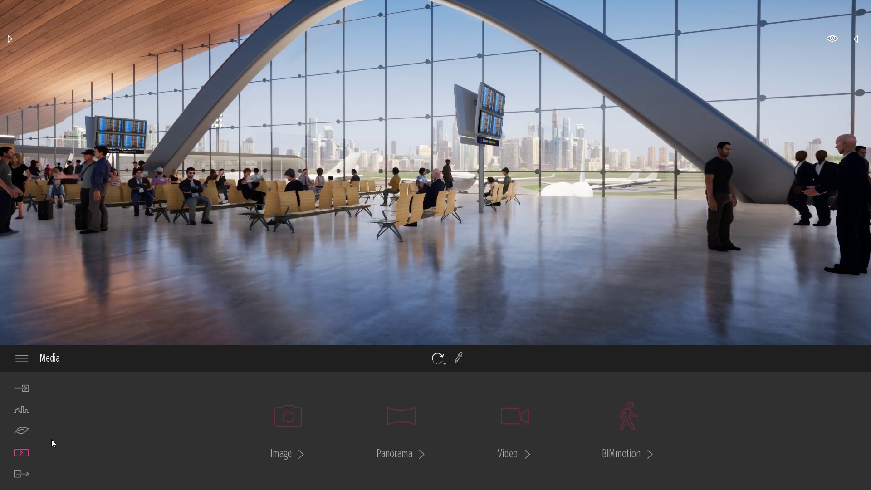
pyautogui.click(292, 423)
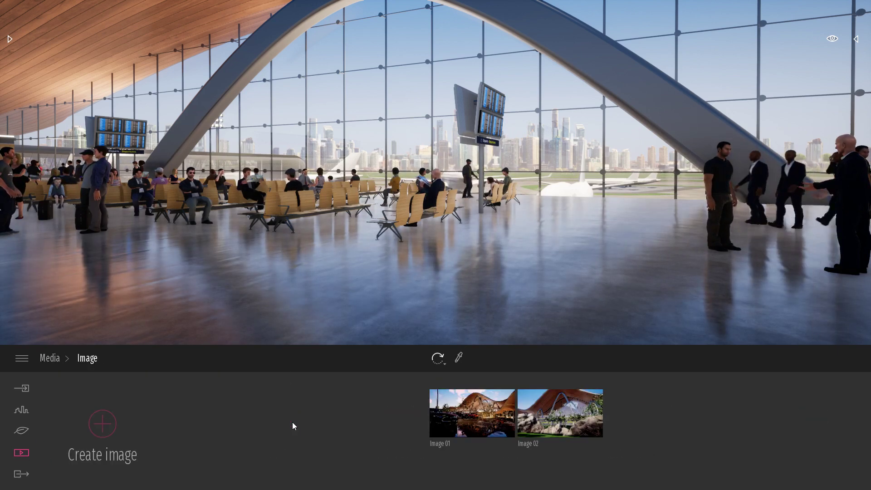
pyautogui.click(101, 424)
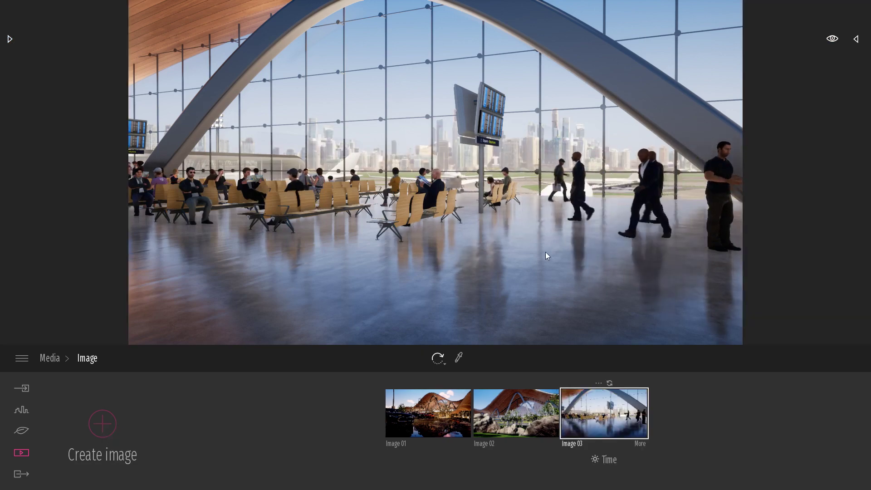
pyautogui.moveTo(563, 243); pyautogui.dragTo(453, 263, button='right')
pyautogui.press('d')
pyautogui.press('a')
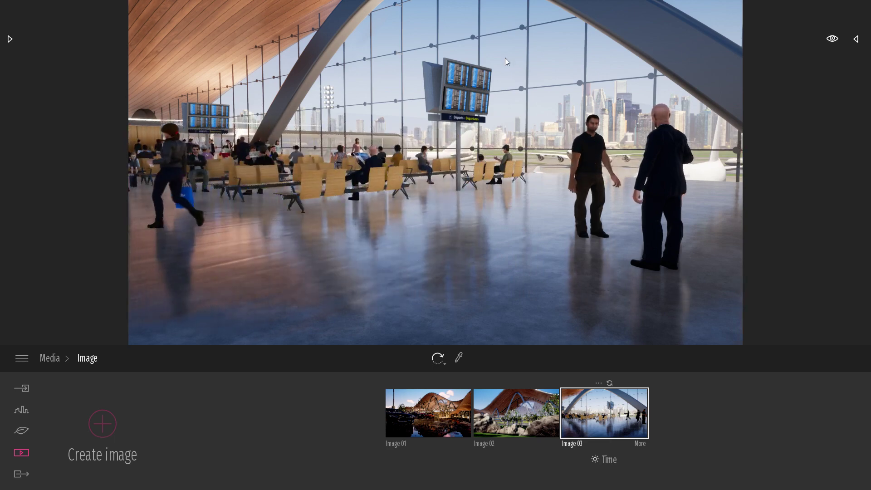
# Step: Raise the reflection of the waiting hall's Polished concrete 01 floor further and return to the saved images
pyautogui.click(459, 358)
pyautogui.click(479, 271)
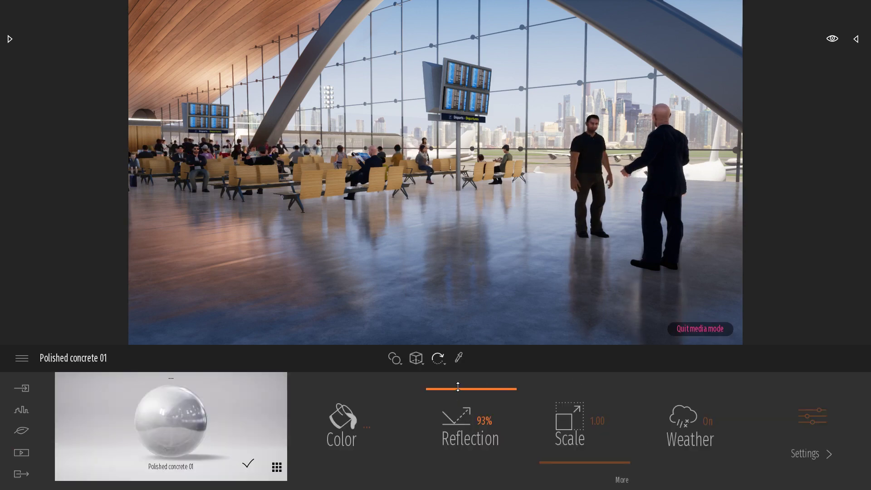
pyautogui.moveTo(459, 388); pyautogui.dragTo(458, 384)
pyautogui.click(21, 453)
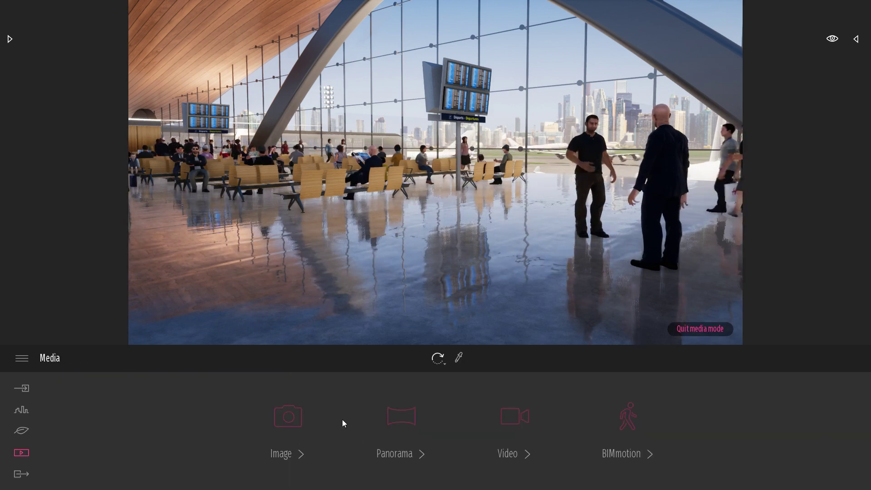
pyautogui.click(290, 419)
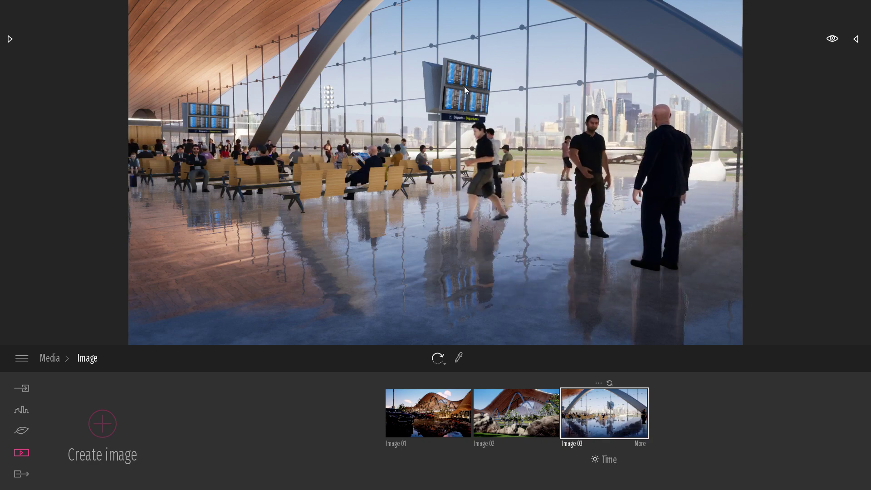
# Step: Reframe the waiting hall view to show more of the reflective floor and update Image 03 with it
pyautogui.moveTo(533, 211); pyautogui.dragTo(534, 277, button='right')
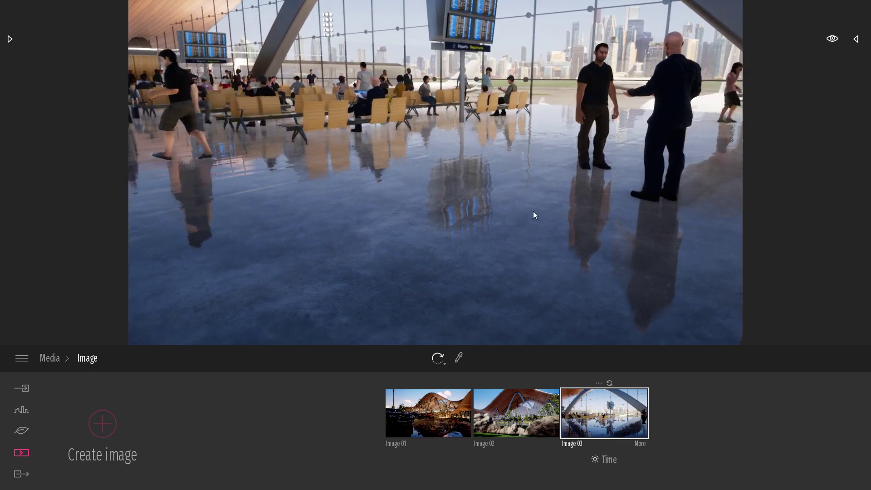
pyautogui.moveTo(521, 59); pyautogui.dragTo(524, 120, button='right')
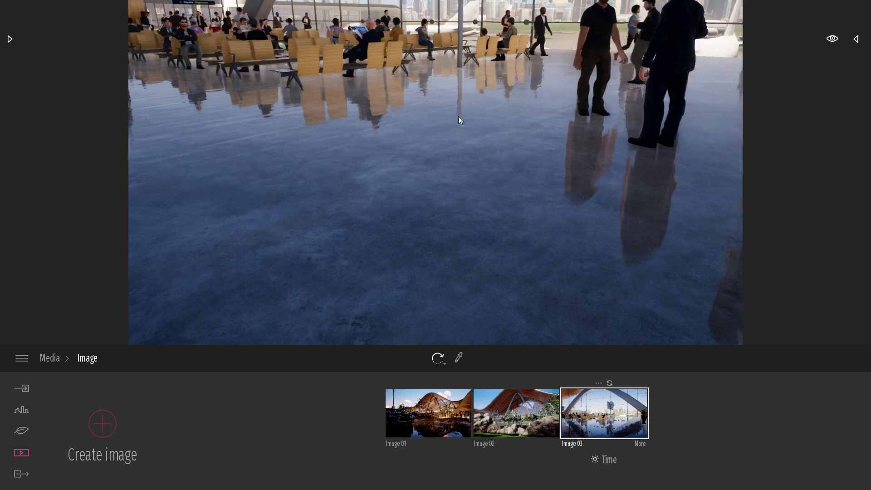
pyautogui.moveTo(458, 121); pyautogui.dragTo(460, 132, button='right')
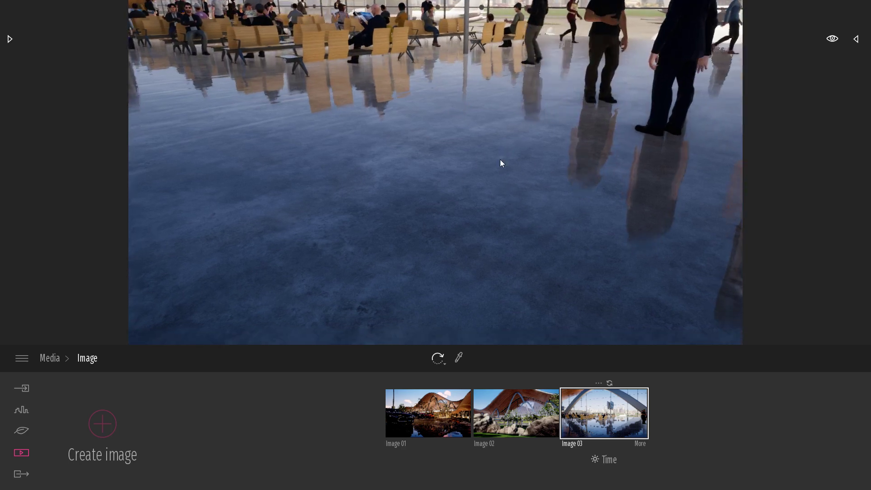
pyautogui.moveTo(535, 200); pyautogui.dragTo(535, 158, button='right')
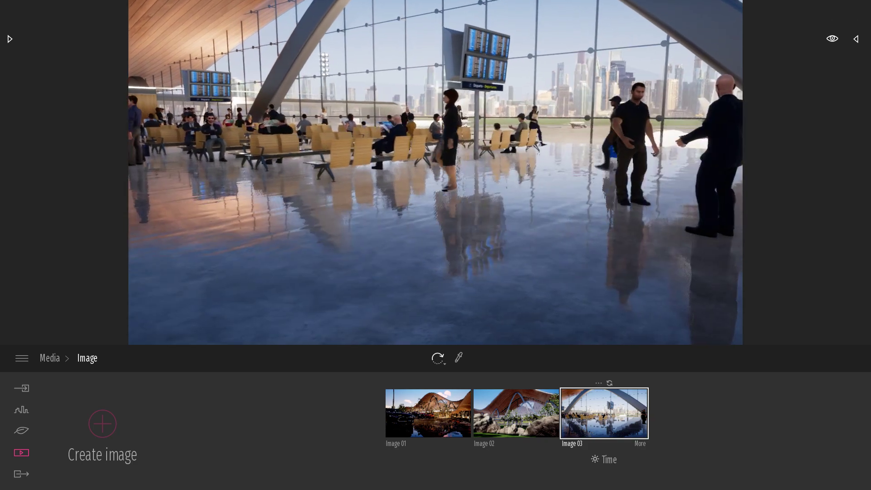
pyautogui.click(609, 384)
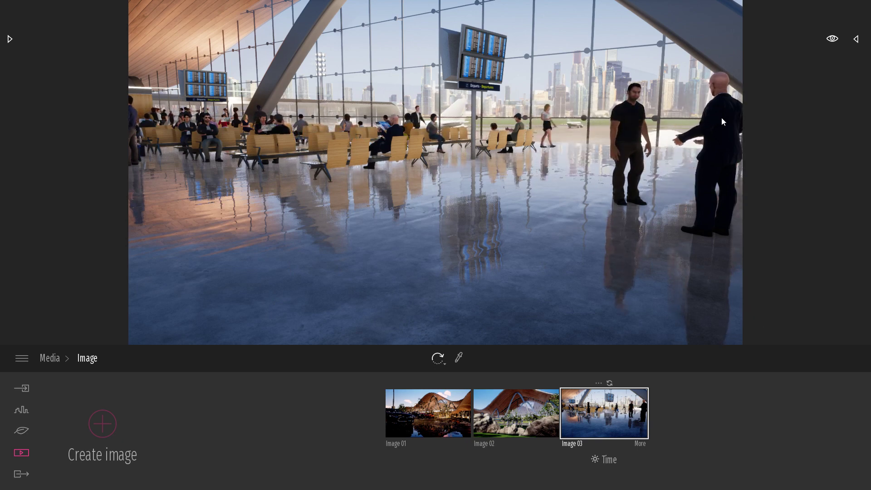
# Step: Select only Image 03 for export instead of Image 02 and export it to the Bureau folder
pyautogui.click(21, 473)
pyautogui.moveTo(165, 435)
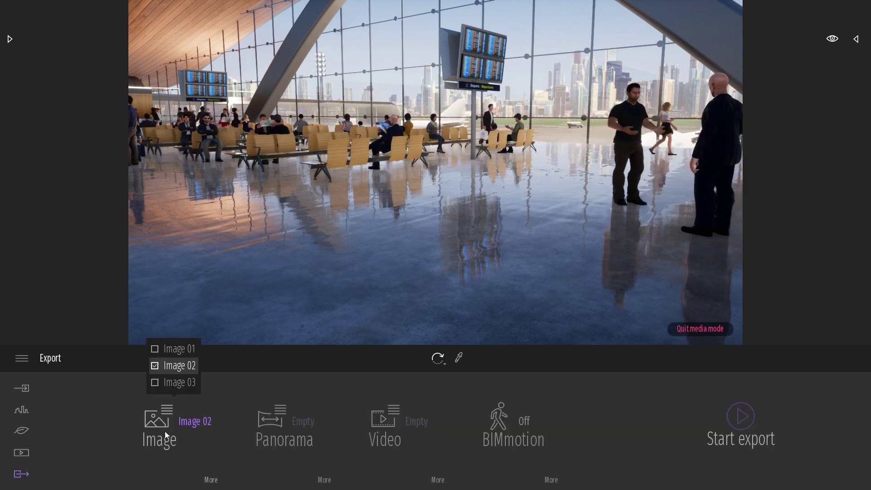
pyautogui.click(155, 366)
pyautogui.click(167, 383)
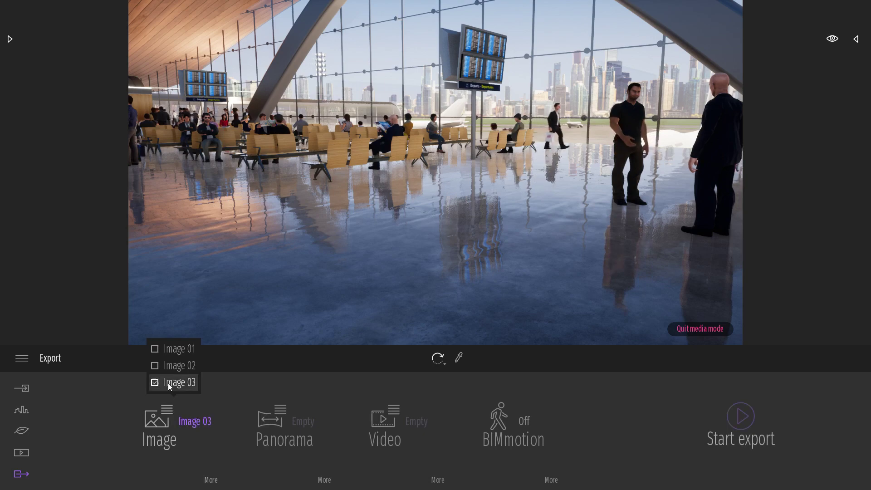
pyautogui.click(725, 428)
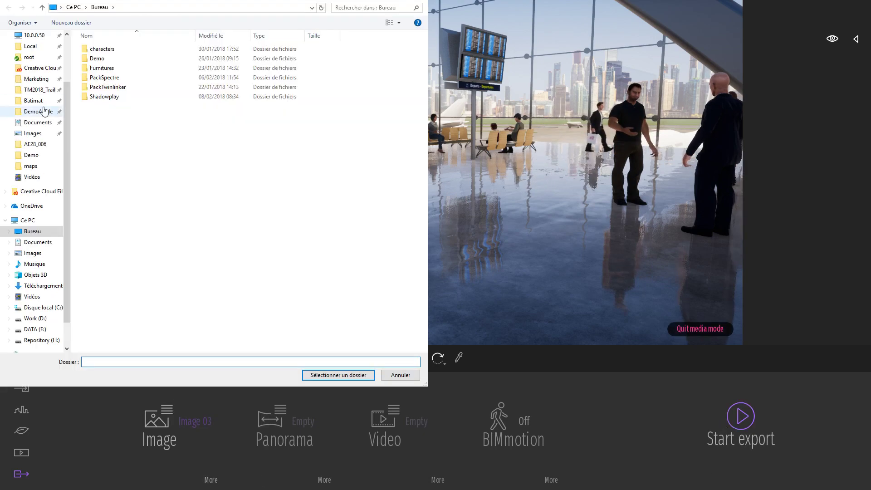
pyautogui.click(40, 232)
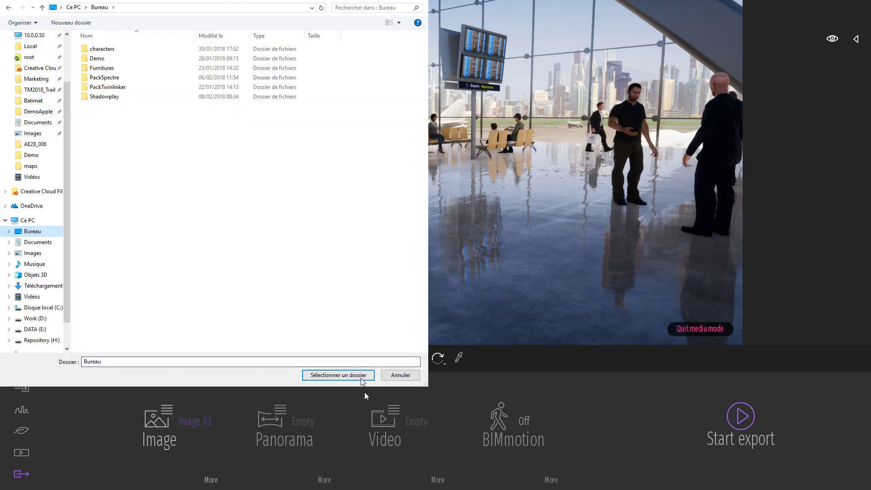
pyautogui.press('Return')
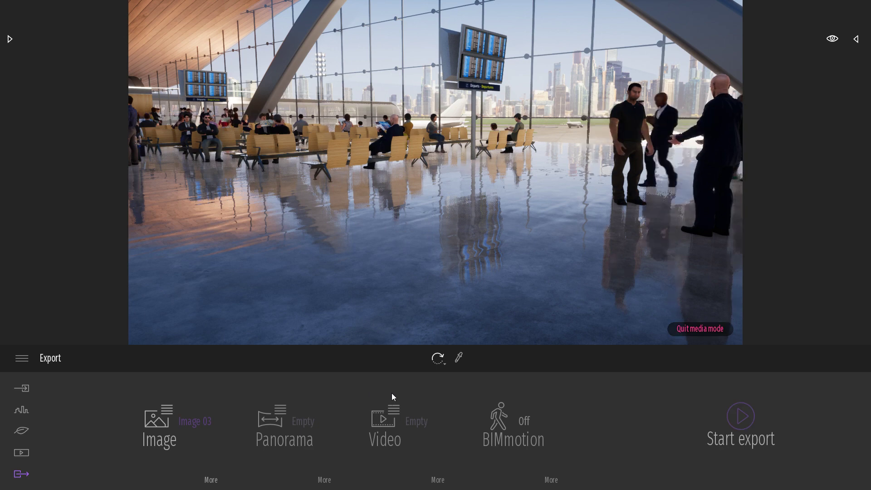
# Step: Set the image export's Overdraw to 100% and export Image 03 to the Bureau folder again
pyautogui.click(211, 479)
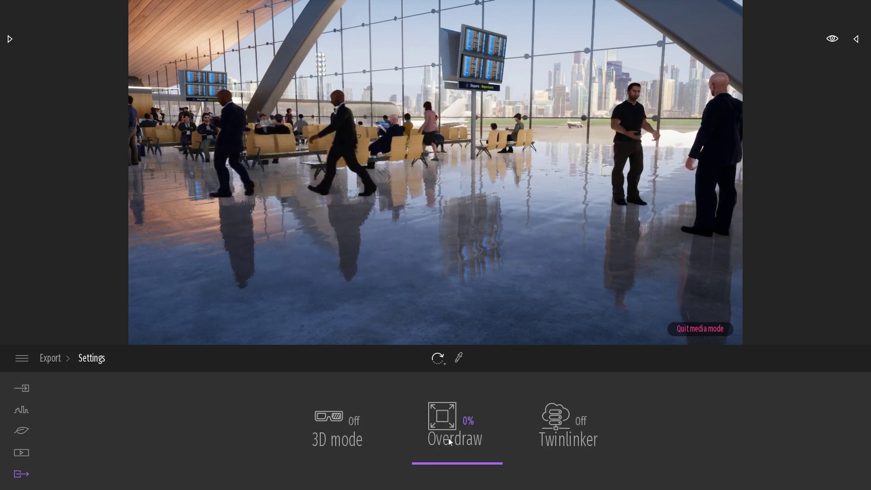
pyautogui.moveTo(433, 463); pyautogui.dragTo(444, 372)
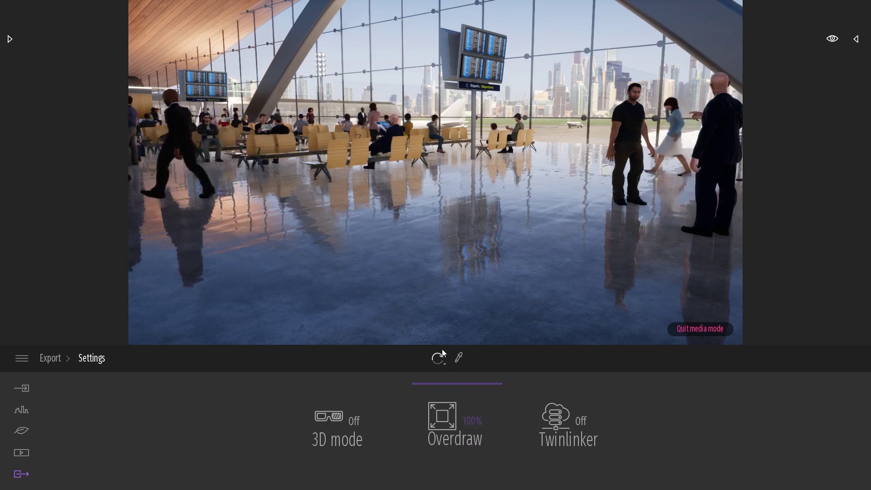
pyautogui.click(50, 359)
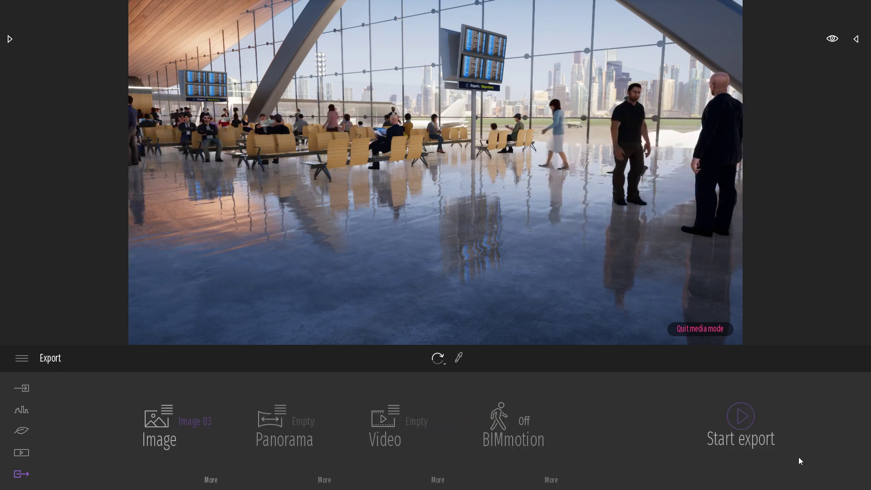
pyautogui.click(740, 416)
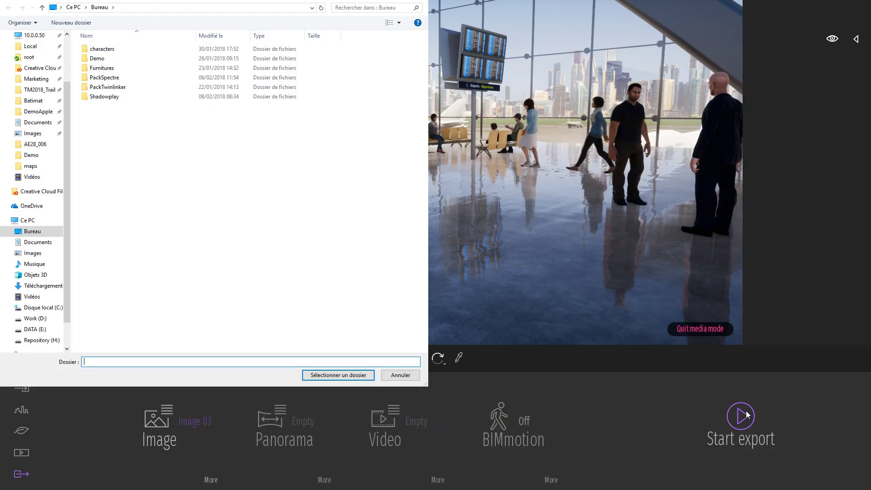
pyautogui.click(337, 376)
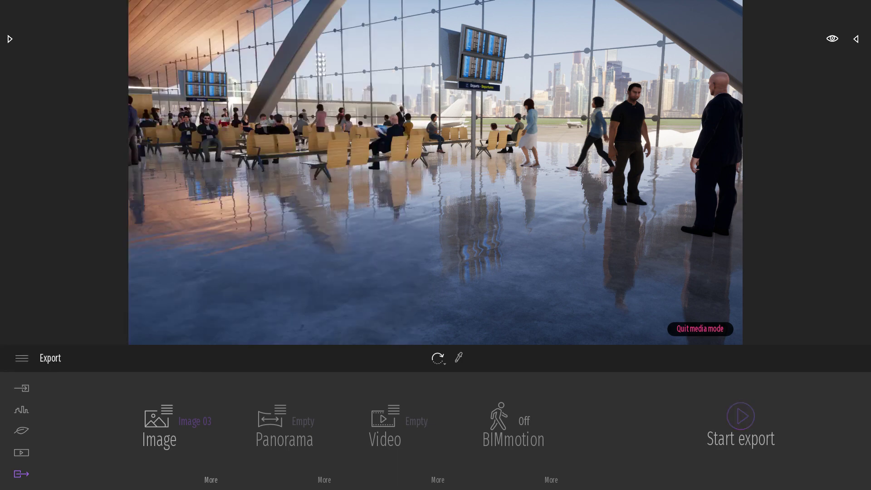